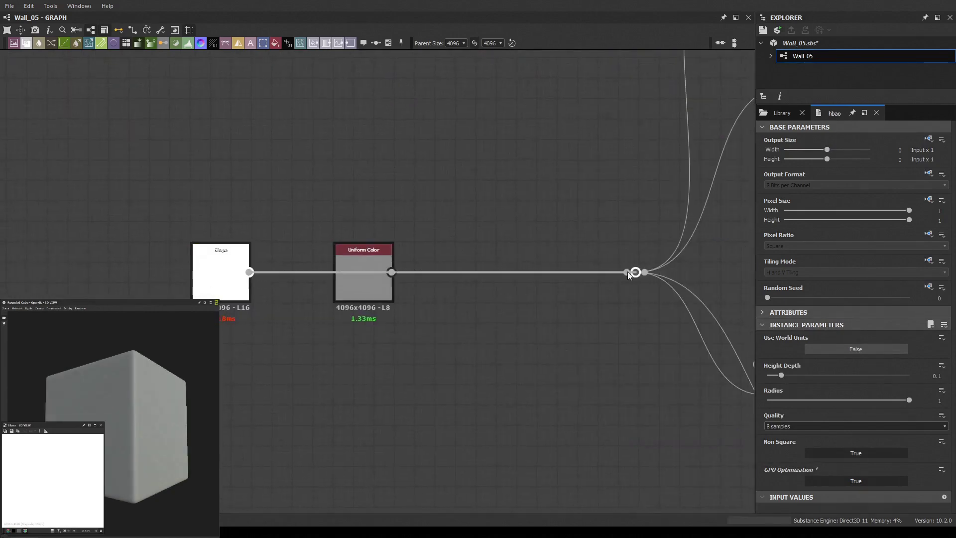
Save the Wall_05 graph file.
{"action": "scroll", "coordinate": [344, 386], "scroll_direction": "up", "scroll_amount": 3}
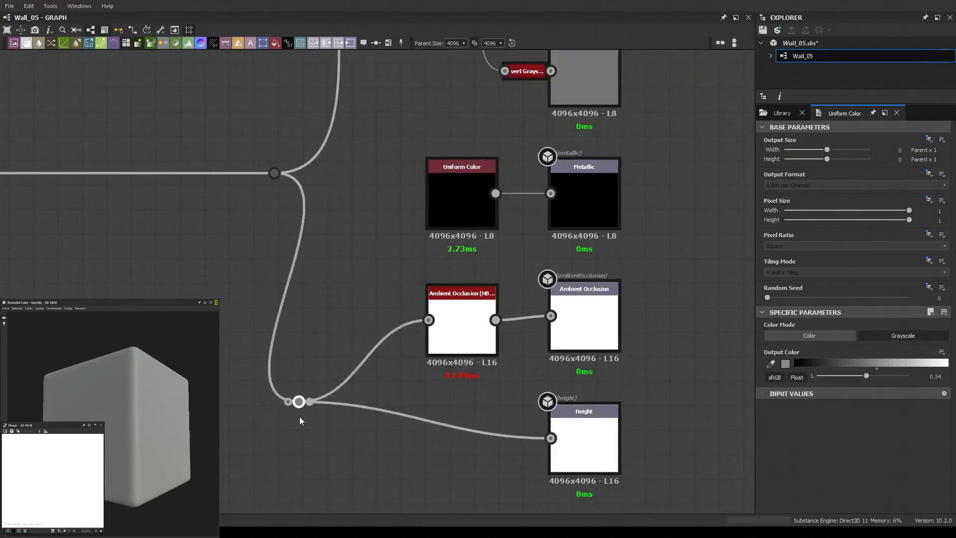
{"action": "scroll", "coordinate": [382, 435], "scroll_direction": "down", "scroll_amount": 2}
{"action": "scroll", "coordinate": [464, 297], "scroll_direction": "down", "scroll_amount": 2}
{"action": "key", "text": "ctrl+s"}
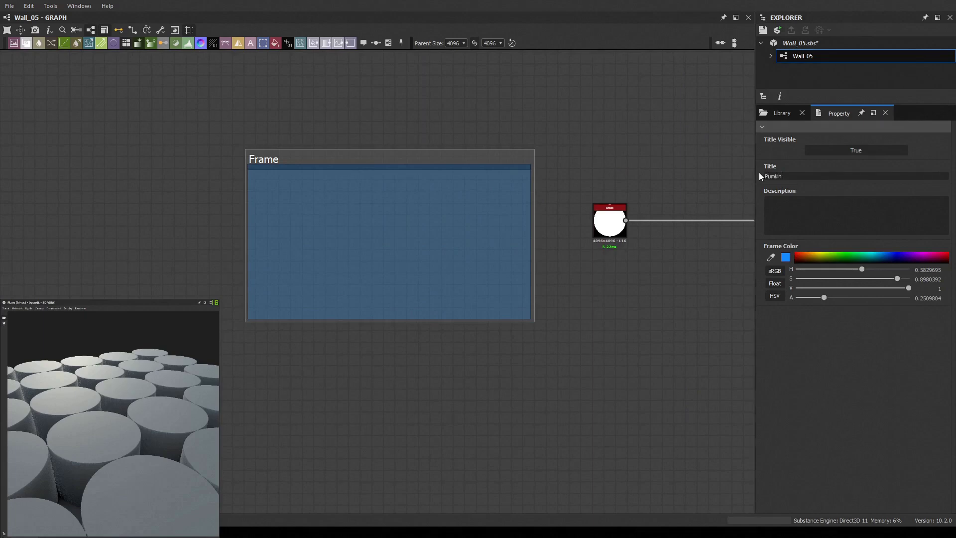
Correct the frame title to 'Pumpkin' and move the Shape node inside the frame.
{"action": "key", "text": "BackSpace"}
{"action": "key", "text": "BackSpace"}
{"action": "key", "text": "BackSpace"}
{"action": "type", "text": "pkin"}
{"action": "key", "text": "Return"}
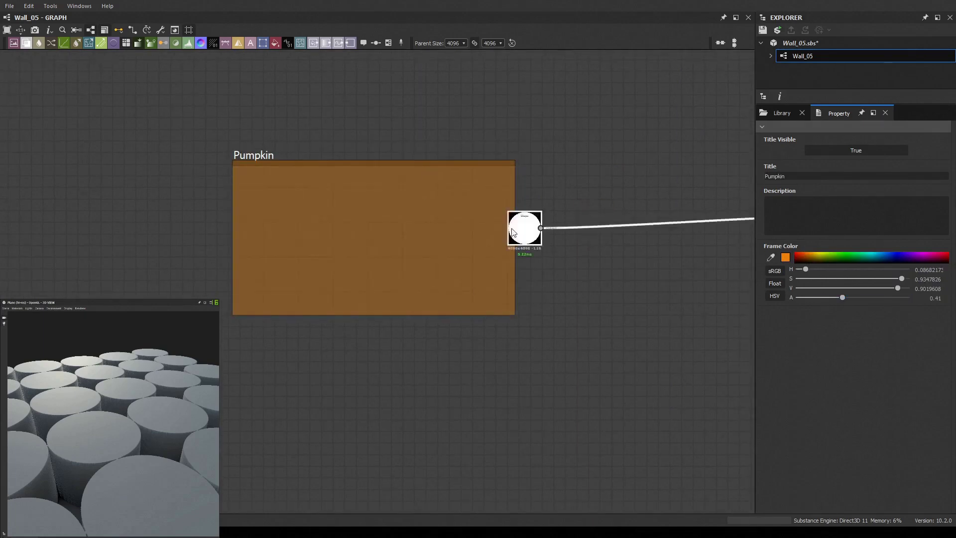
{"action": "left_click_drag", "start_coordinate": [513, 232], "coordinate": [246, 208]}
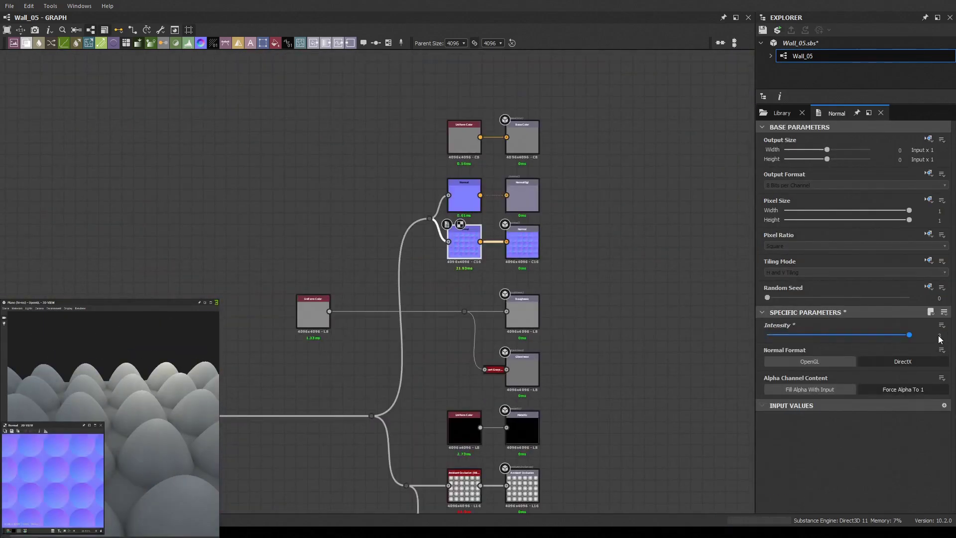
Reshape the Curve by raising its middle point and pulling its top end down.
{"action": "left_click", "coordinate": [483, 361]}
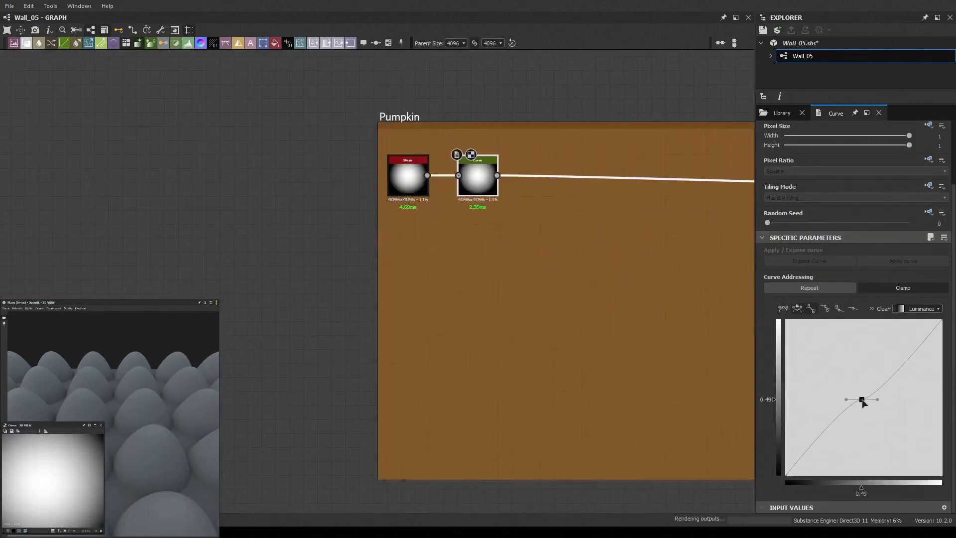
{"action": "left_click_drag", "start_coordinate": [862, 400], "coordinate": [826, 380]}
{"action": "left_click_drag", "start_coordinate": [941, 321], "coordinate": [951, 431]}
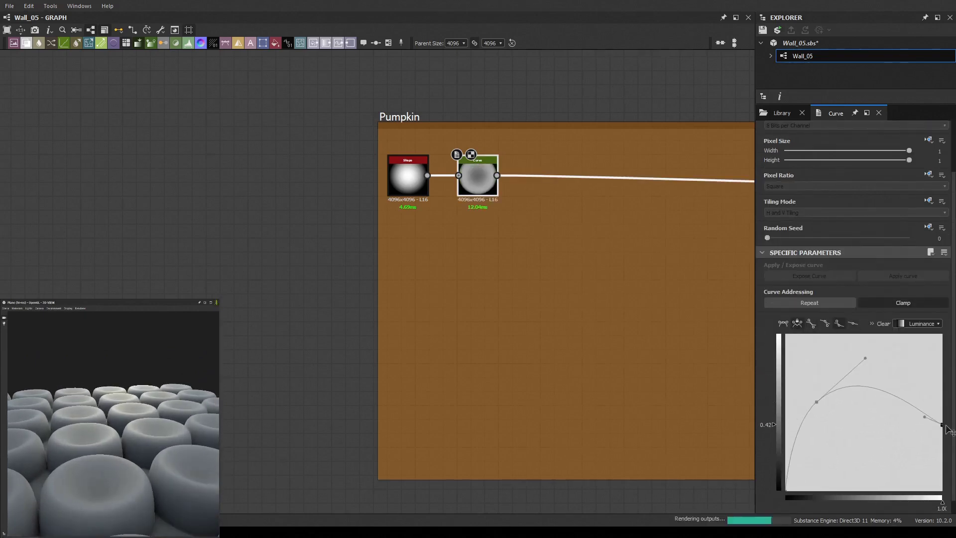
{"action": "mouse_move", "coordinate": [816, 401]}
{"action": "left_mouse_down"}
{"action": "mouse_move", "coordinate": [850, 384]}
{"action": "mouse_move", "coordinate": [829, 389]}
{"action": "mouse_move", "coordinate": [828, 423]}
{"action": "left_mouse_up"}
{"action": "mouse_move", "coordinate": [906, 390]}
{"action": "left_mouse_down"}
{"action": "mouse_move", "coordinate": [900, 410]}
{"action": "mouse_move", "coordinate": [875, 421]}
{"action": "left_mouse_up"}
{"action": "left_click", "coordinate": [829, 435]}
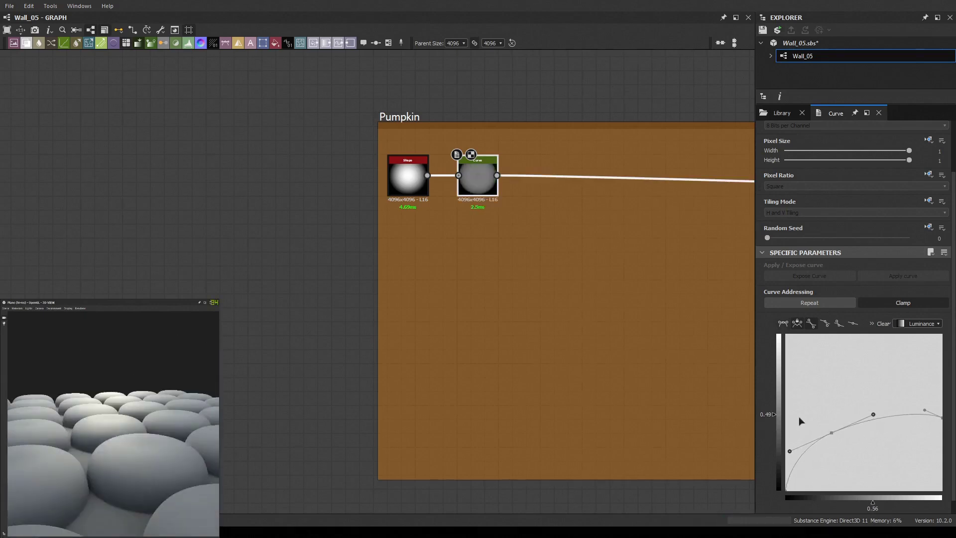
{"action": "left_click_drag", "start_coordinate": [831, 433], "coordinate": [826, 377]}
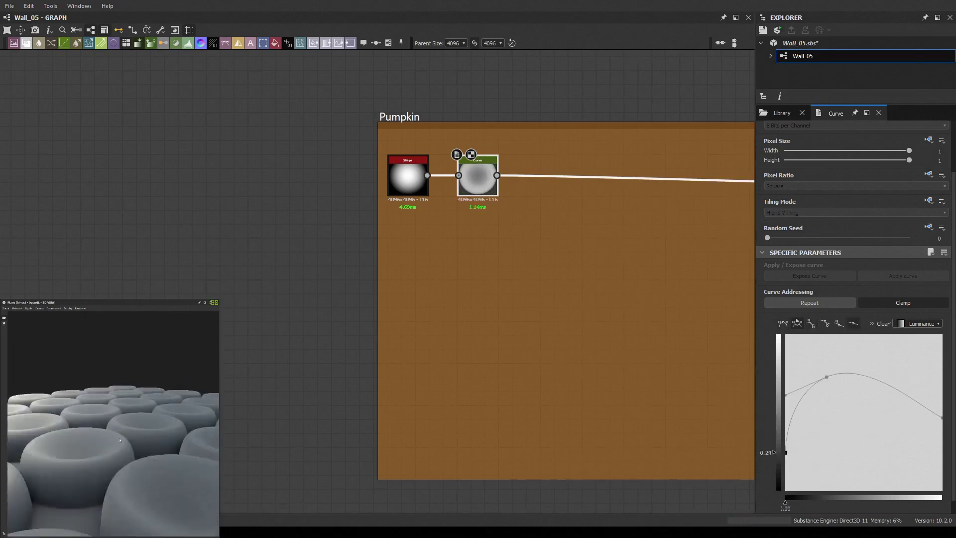
Drop the curve's start point to zero, shape the peak, and raise the right end with a new point.
{"action": "left_click", "coordinate": [827, 376]}
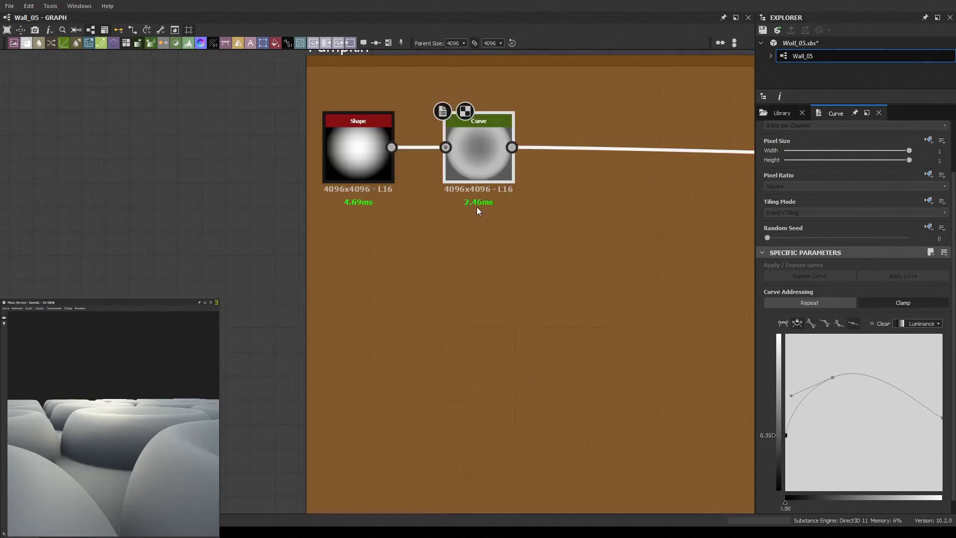
{"action": "left_click_drag", "start_coordinate": [786, 453], "coordinate": [786, 493]}
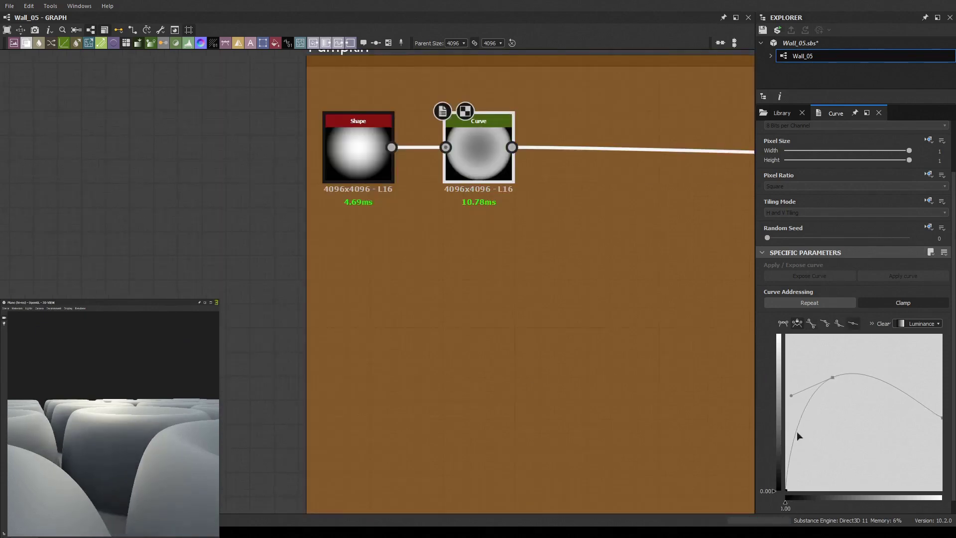
{"action": "left_click_drag", "start_coordinate": [788, 492], "coordinate": [786, 434]}
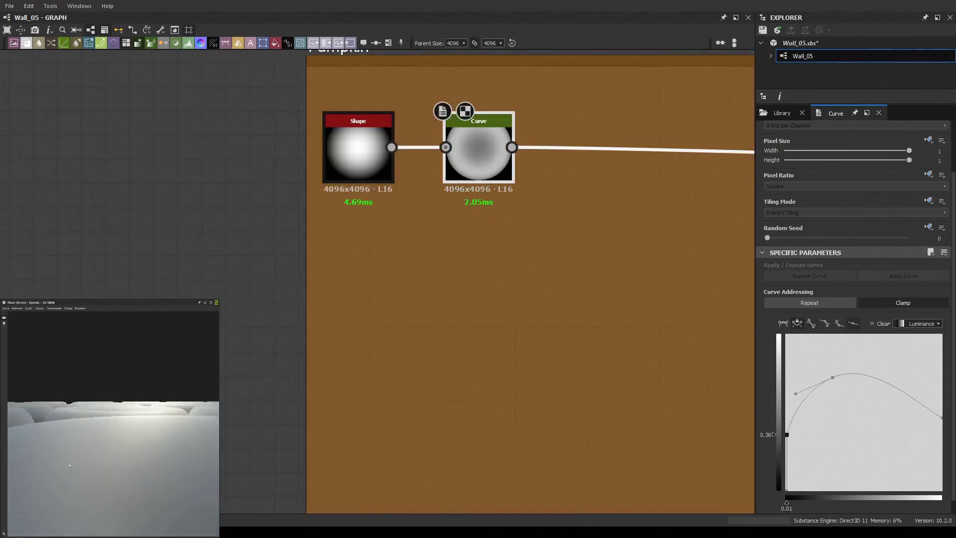
{"action": "scroll", "coordinate": [933, 403], "scroll_direction": "down", "scroll_amount": 1}
{"action": "left_click", "coordinate": [833, 362]}
{"action": "left_click_drag", "start_coordinate": [796, 378], "coordinate": [787, 378]}
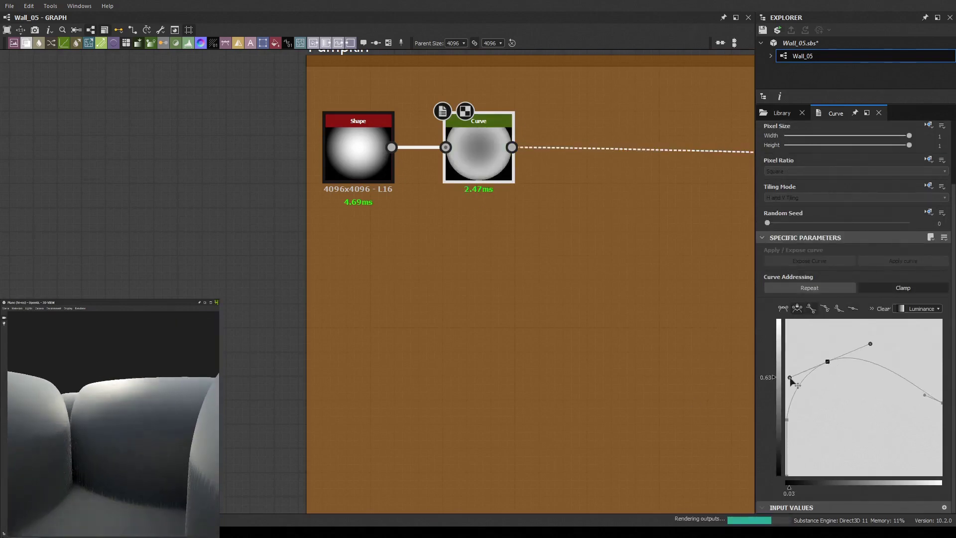
{"action": "left_click", "coordinate": [913, 398]}
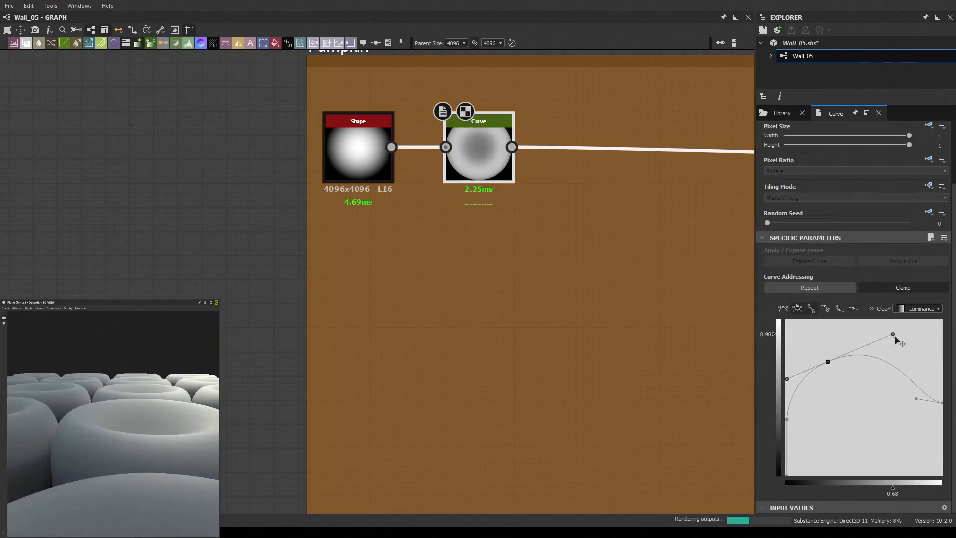
{"action": "left_click_drag", "start_coordinate": [941, 402], "coordinate": [941, 377]}
{"action": "left_click_drag", "start_coordinate": [124, 408], "coordinate": [126, 456]}
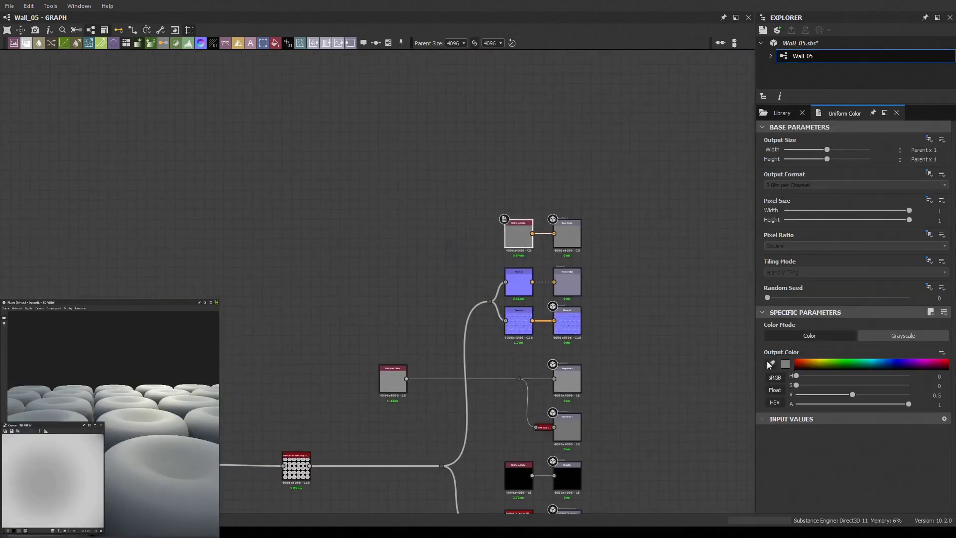
Colour the base node orange, stop the gradient tiling, and stretch the splatter lines to 0.14 × 0.24.
{"action": "left_click", "coordinate": [386, 280]}
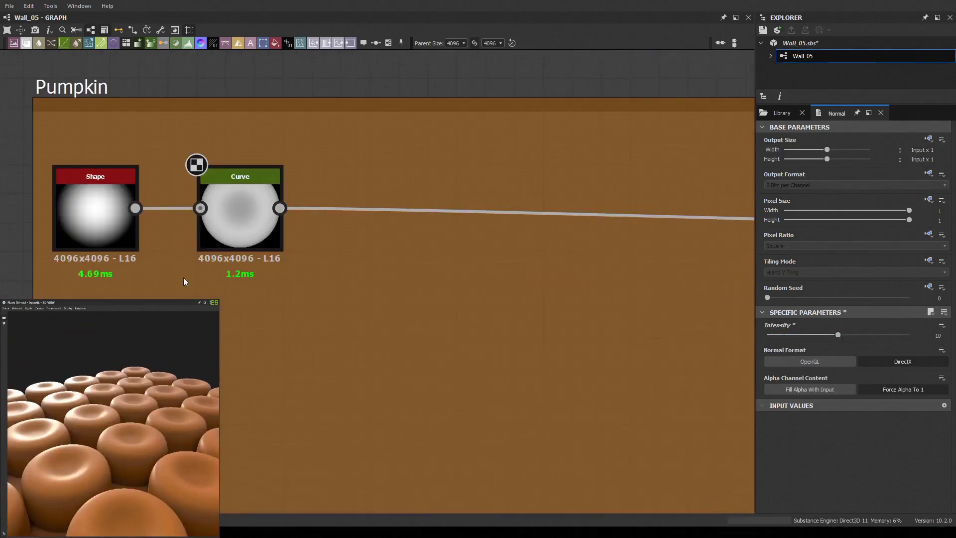
{"action": "middle_click_drag", "start_coordinate": [183, 282], "coordinate": [206, 343]}
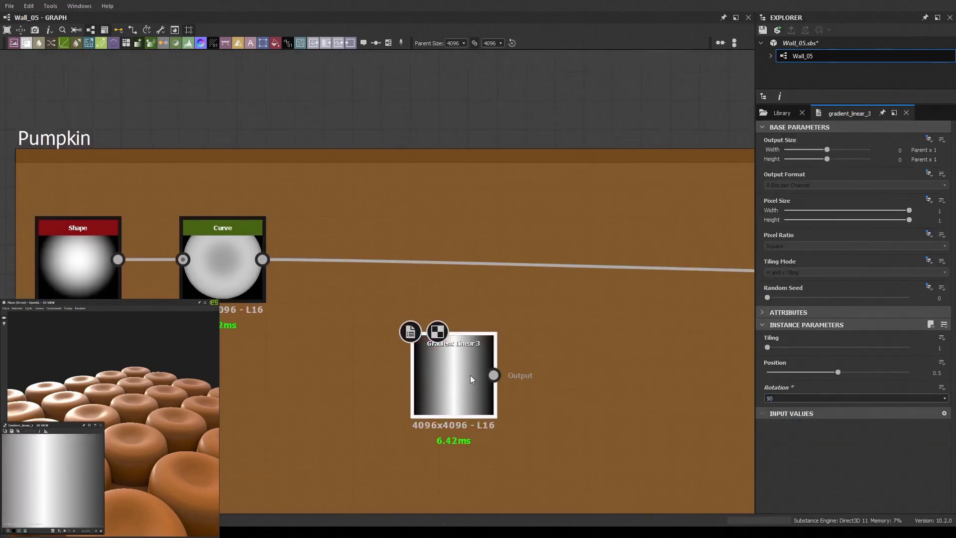
{"action": "key", "text": "Up"}
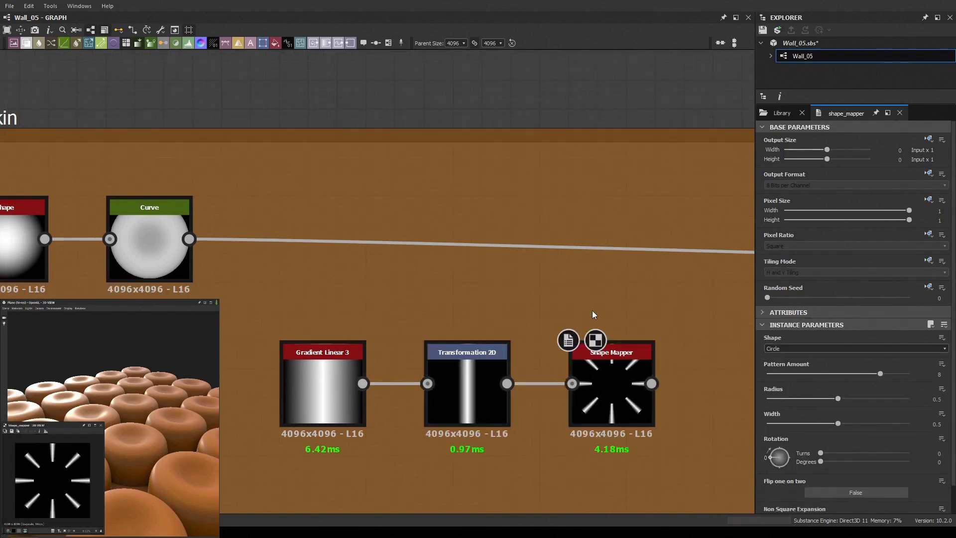
{"action": "scroll", "coordinate": [825, 431], "scroll_direction": "down", "scroll_amount": 2}
{"action": "scroll", "coordinate": [900, 429], "scroll_direction": "down", "scroll_amount": 5}
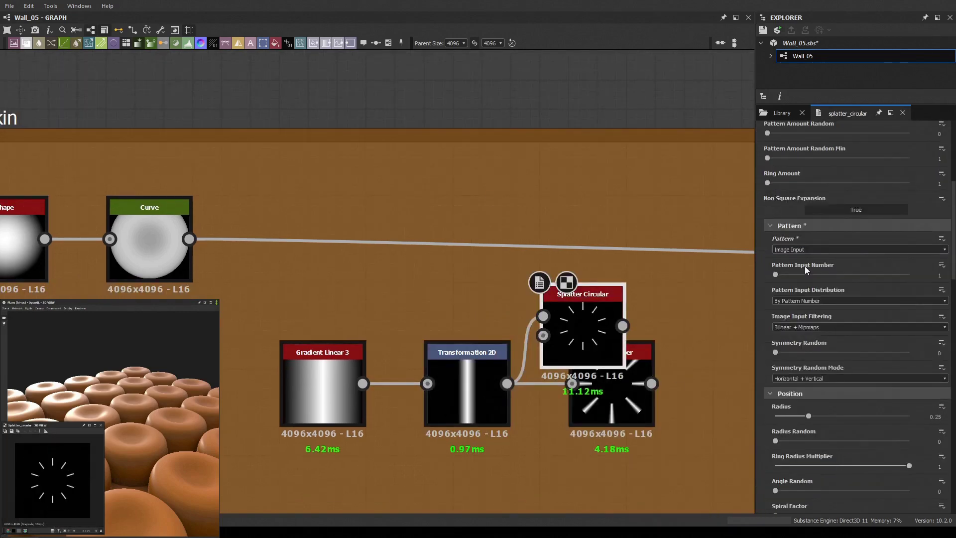
{"action": "scroll", "coordinate": [824, 442], "scroll_direction": "down", "scroll_amount": 5}
{"action": "left_click_drag", "start_coordinate": [802, 399], "coordinate": [811, 405]}
Place Shape Mapper below Splatter Circular and set up the star-fed and final Blend nodes.
{"action": "left_click_drag", "start_coordinate": [640, 414], "coordinate": [611, 471]}
{"action": "scroll", "coordinate": [611, 471], "scroll_direction": "down", "scroll_amount": 2}
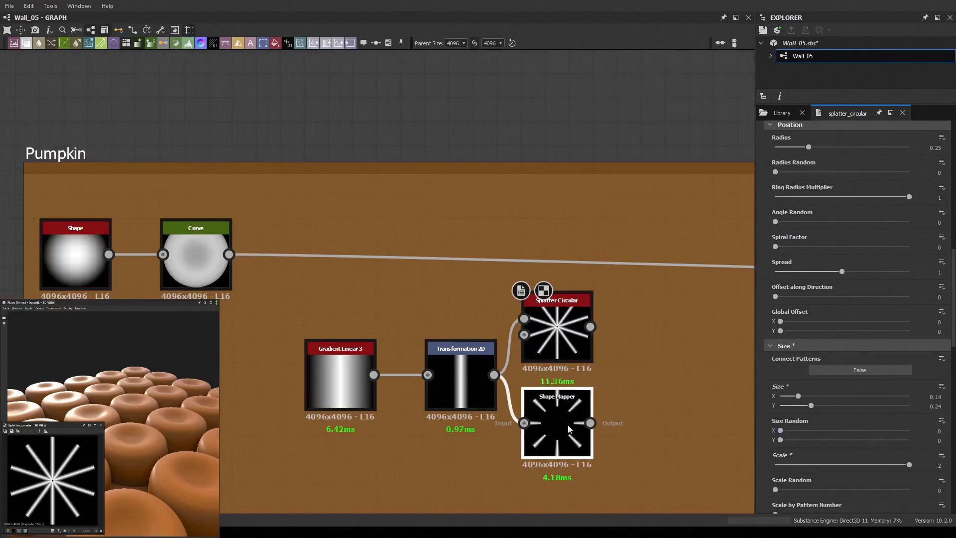
{"action": "middle_click_drag", "start_coordinate": [448, 299], "coordinate": [335, 320]}
{"action": "left_click", "coordinate": [449, 433]}
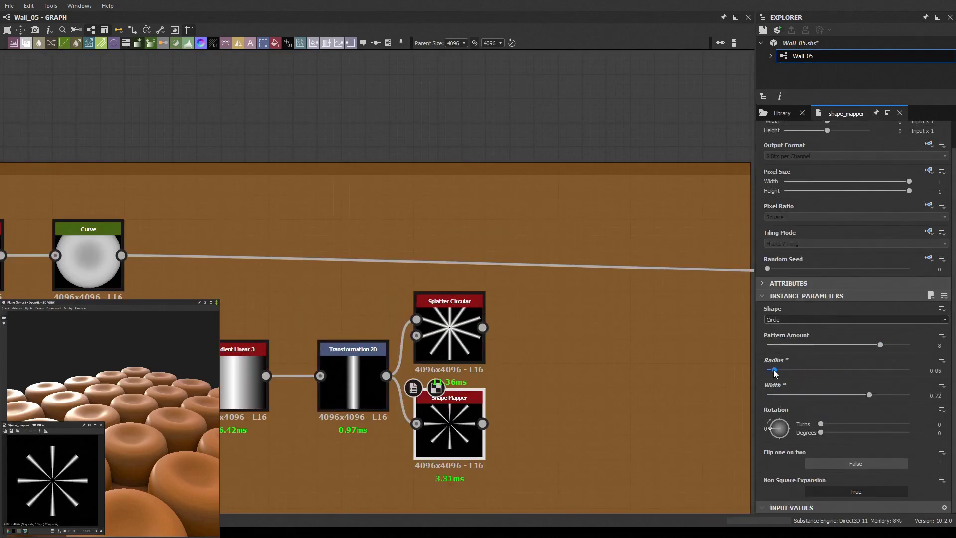
{"action": "scroll", "coordinate": [448, 299], "scroll_direction": "down", "scroll_amount": 3}
{"action": "left_click", "coordinate": [472, 210]}
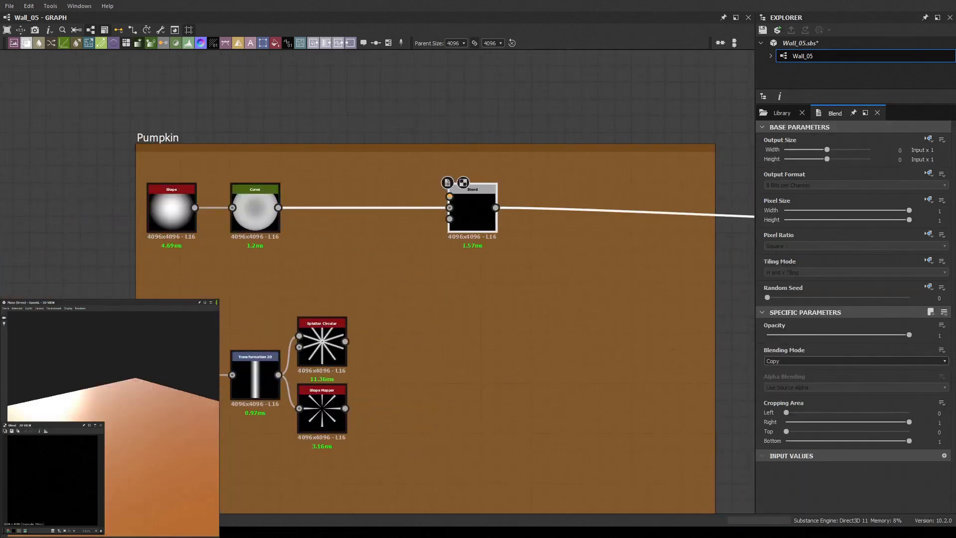
{"action": "scroll", "coordinate": [538, 269], "scroll_direction": "up", "scroll_amount": 1}
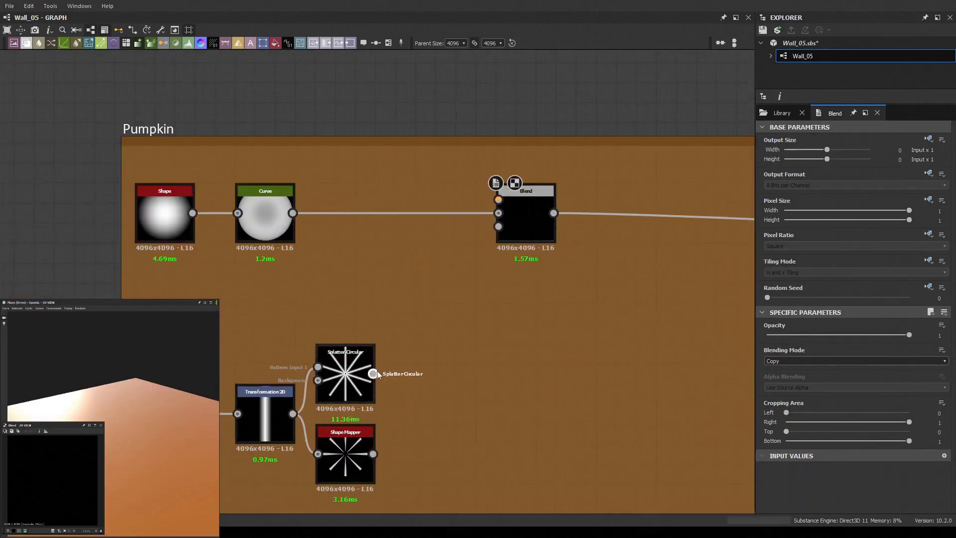
{"action": "left_click", "coordinate": [517, 224]}
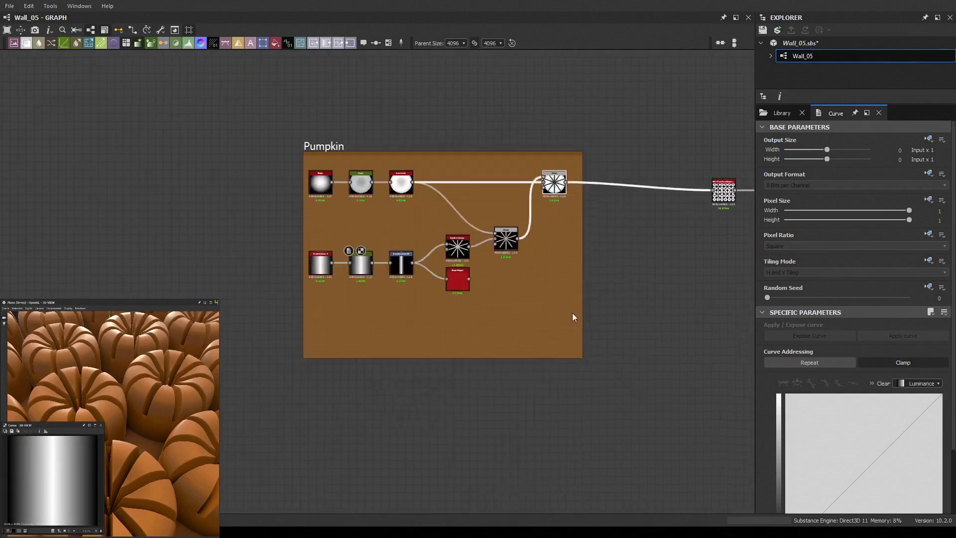
{"action": "left_click", "coordinate": [572, 317]}
Sharpen the gradient's line by bending its curve and set the blur intensity to 0.2.
{"action": "scroll", "coordinate": [354, 268], "scroll_direction": "up", "scroll_amount": 4}
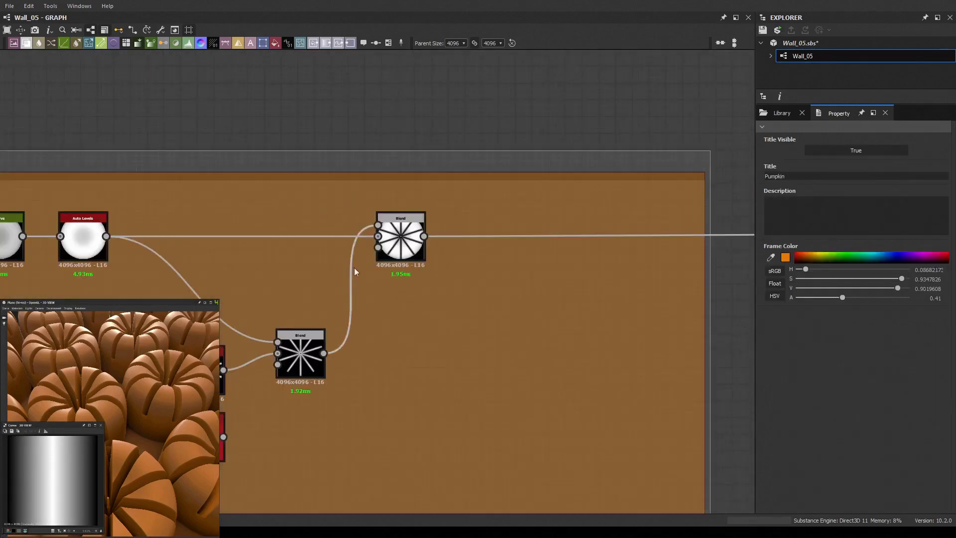
{"action": "left_click", "coordinate": [305, 353]}
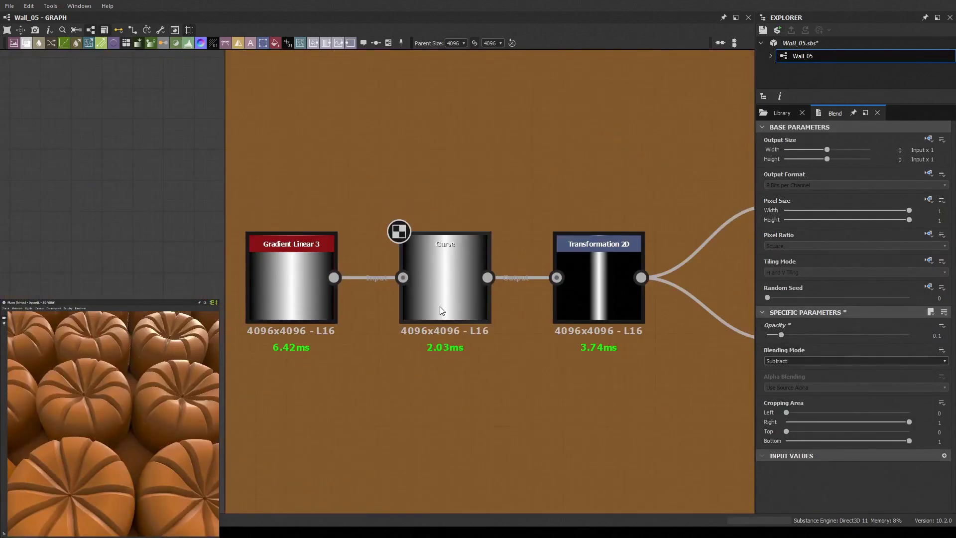
{"action": "left_click_drag", "start_coordinate": [868, 397], "coordinate": [895, 427]}
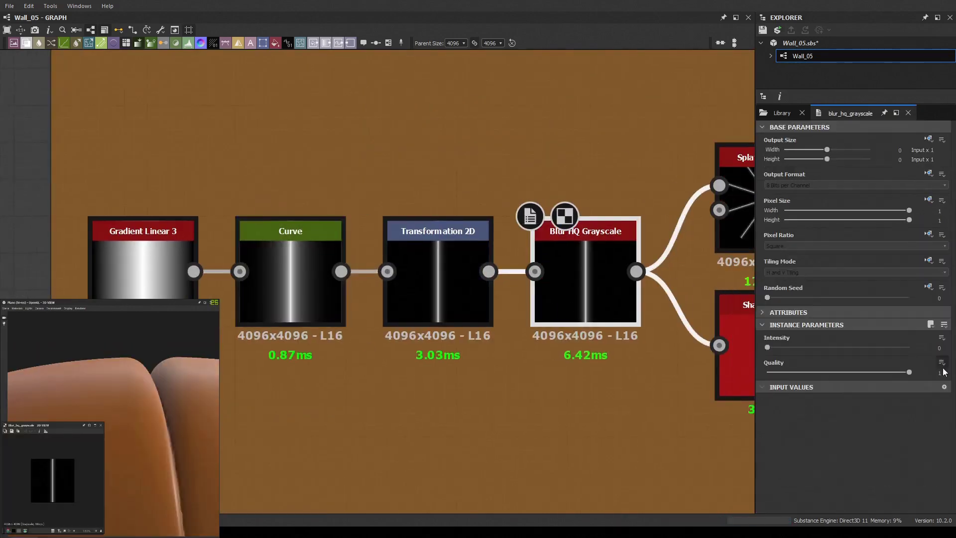
{"action": "type", "text": "0.2"}
{"action": "key", "text": "Return"}
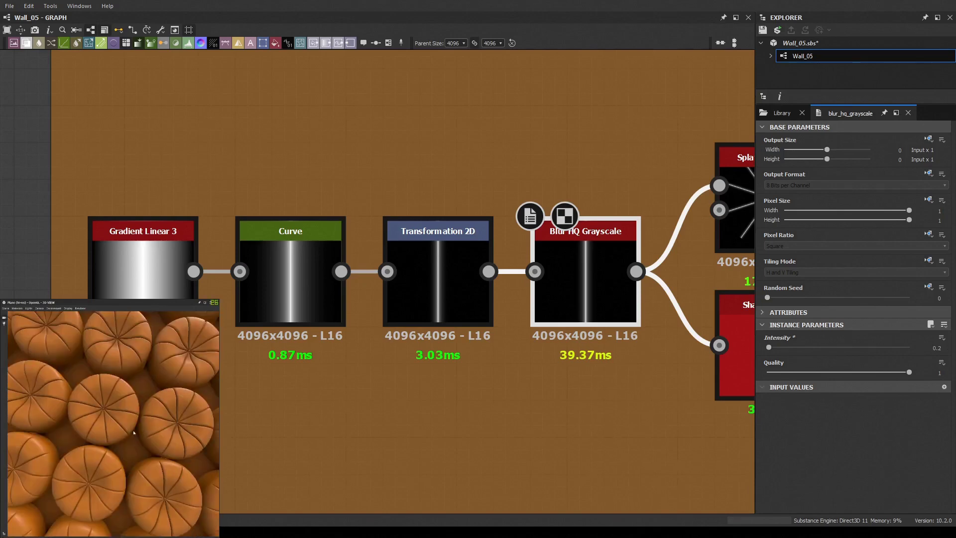
{"action": "scroll", "coordinate": [381, 333], "scroll_direction": "down", "scroll_amount": 3}
{"action": "scroll", "coordinate": [452, 352], "scroll_direction": "down", "scroll_amount": 2}
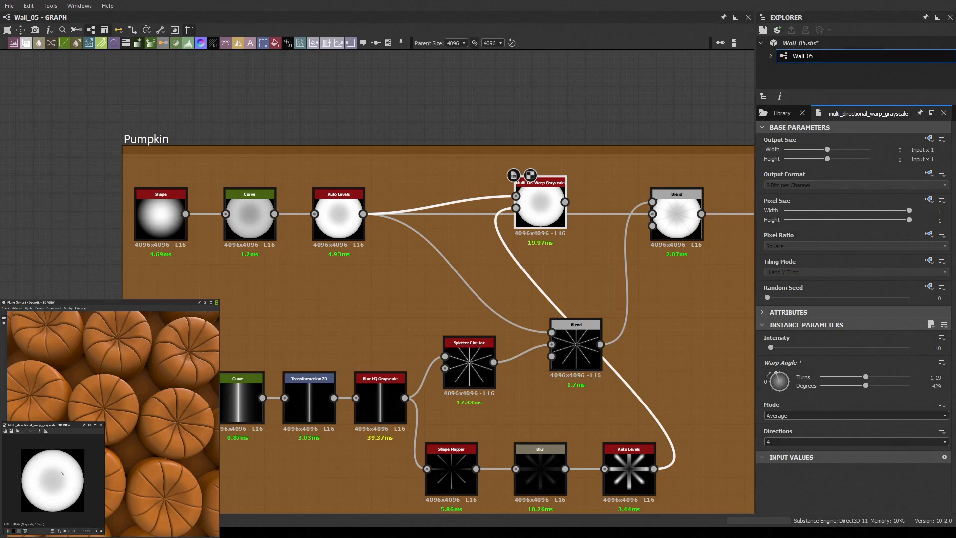
{"action": "left_click", "coordinate": [451, 468]}
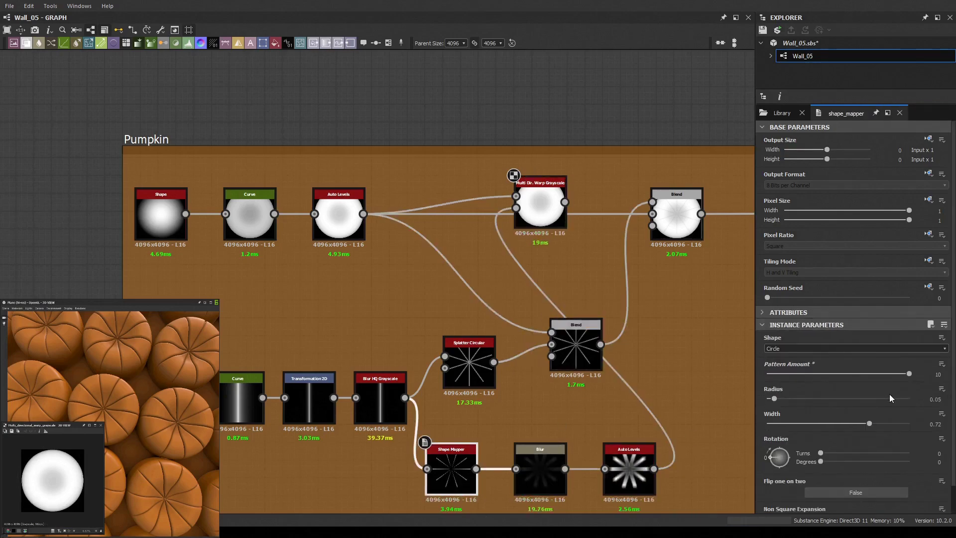
Preview the Shape Mapper result and widen the lines of the new star splatter.
{"action": "scroll", "coordinate": [891, 399], "scroll_direction": "down", "scroll_amount": 1}
{"action": "double_click", "coordinate": [451, 468]}
{"action": "left_click", "coordinate": [160, 214]}
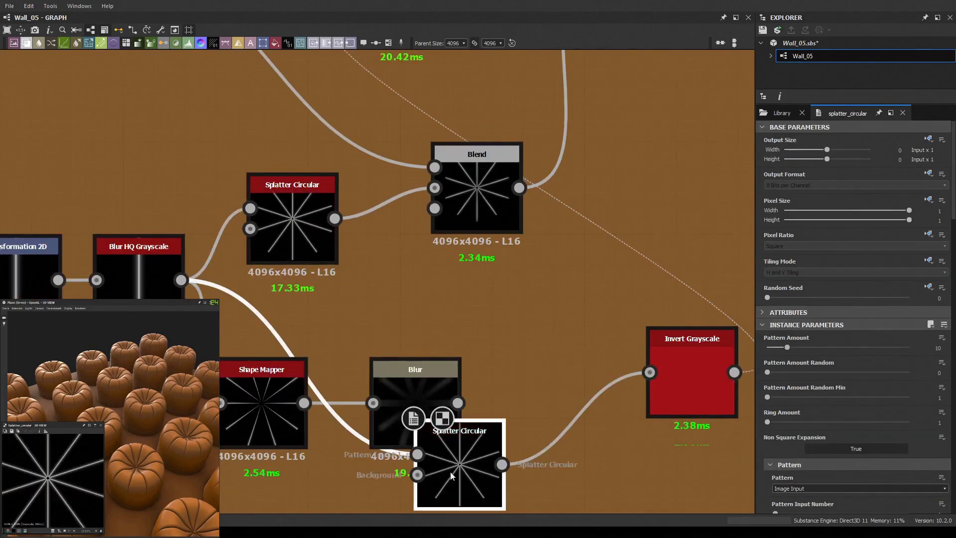
{"action": "scroll", "coordinate": [844, 407], "scroll_direction": "down", "scroll_amount": 5}
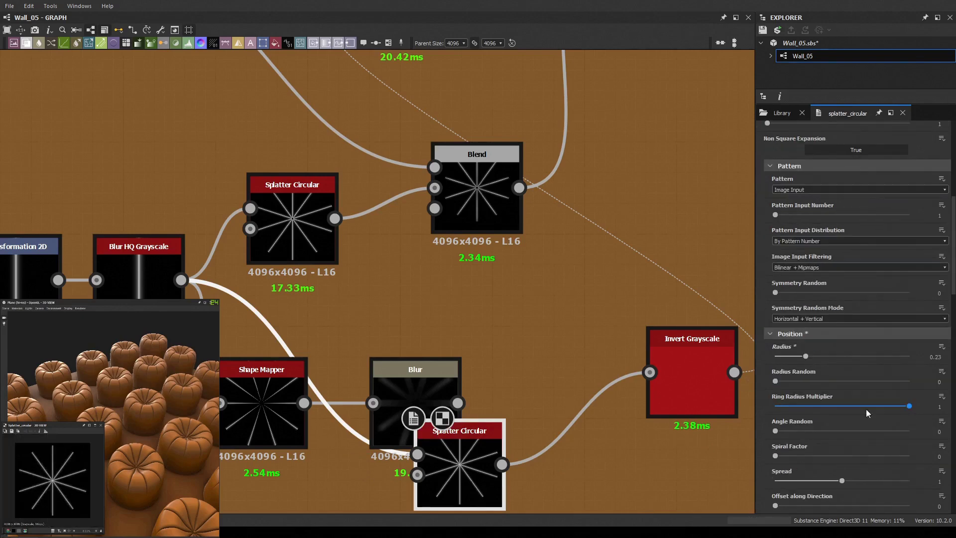
{"action": "scroll", "coordinate": [867, 412], "scroll_direction": "down", "scroll_amount": 2}
{"action": "scroll", "coordinate": [846, 349], "scroll_direction": "up", "scroll_amount": 5}
{"action": "scroll", "coordinate": [866, 285], "scroll_direction": "down", "scroll_amount": 10}
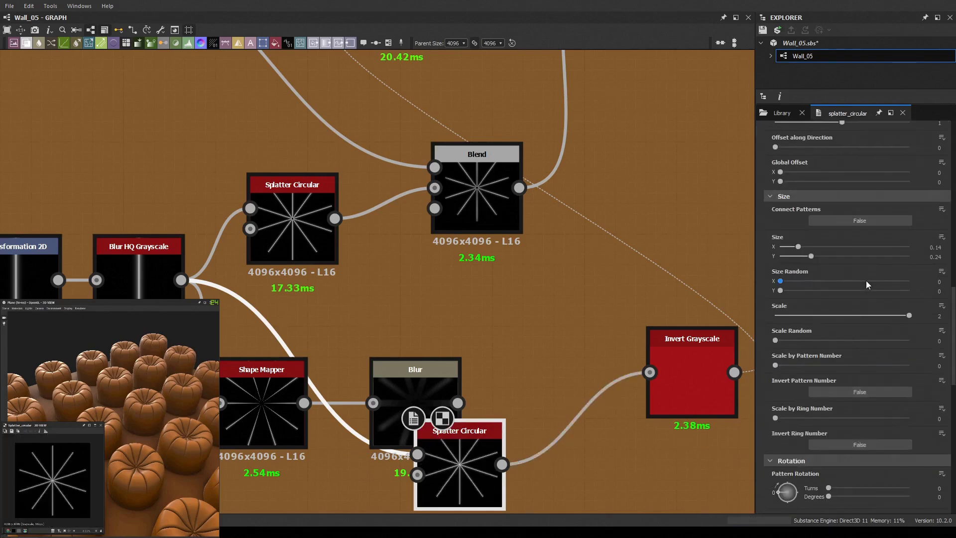
{"action": "left_click", "coordinate": [869, 246]}
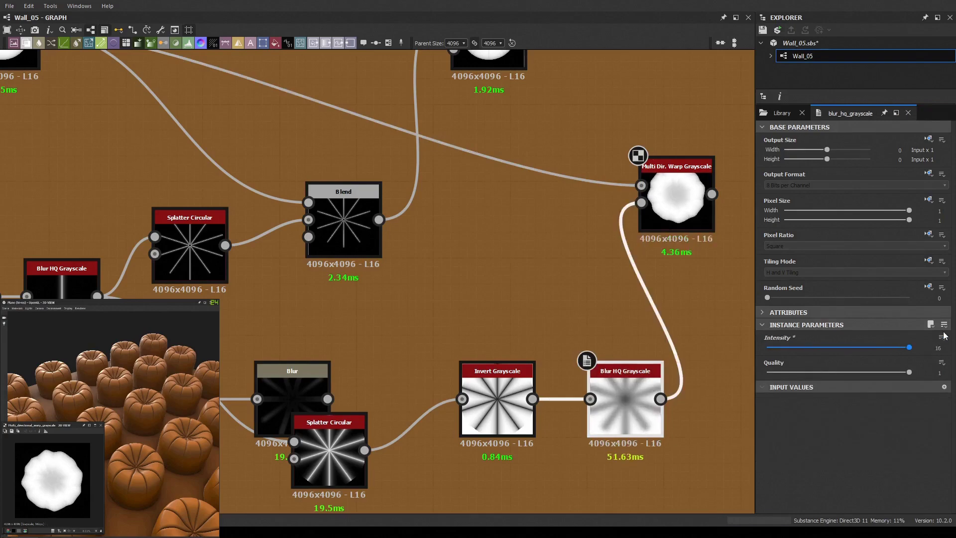
Rearrange the Blend and Blur HQ Grayscale nodes and turn the blur intensity nearly to zero.
{"action": "left_click_drag", "start_coordinate": [350, 104], "coordinate": [600, 124]}
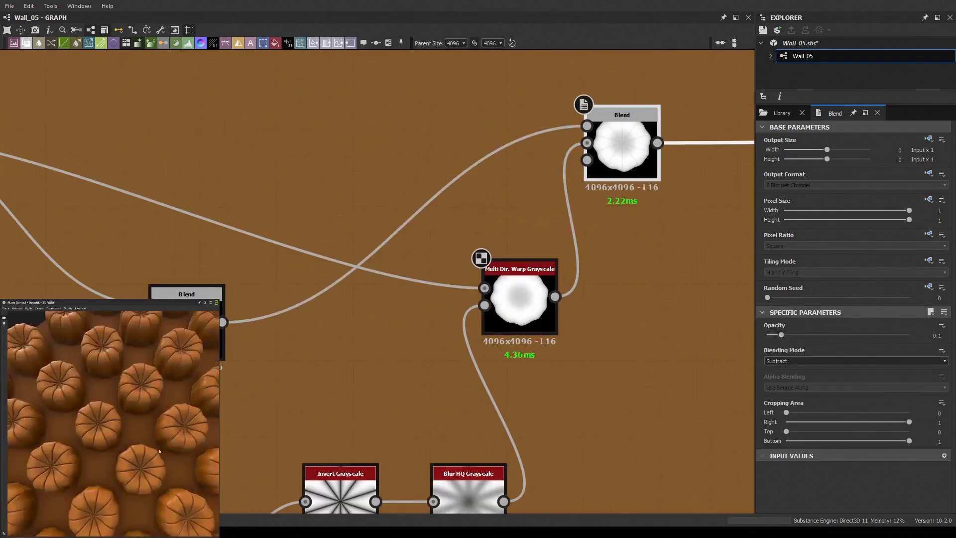
{"action": "scroll", "coordinate": [107, 465], "scroll_direction": "up", "scroll_amount": 5}
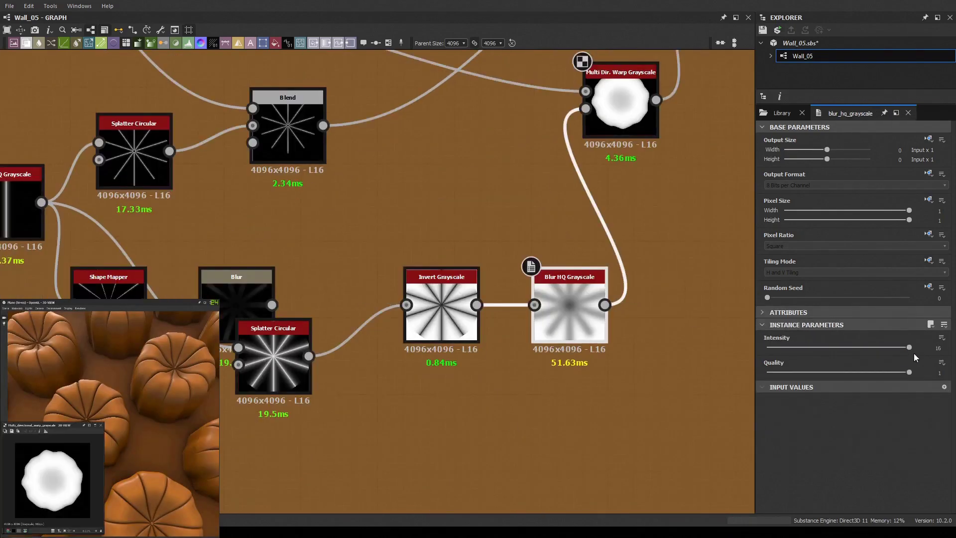
{"action": "left_click_drag", "start_coordinate": [550, 327], "coordinate": [653, 314]}
{"action": "left_click_drag", "start_coordinate": [909, 347], "coordinate": [775, 347]}
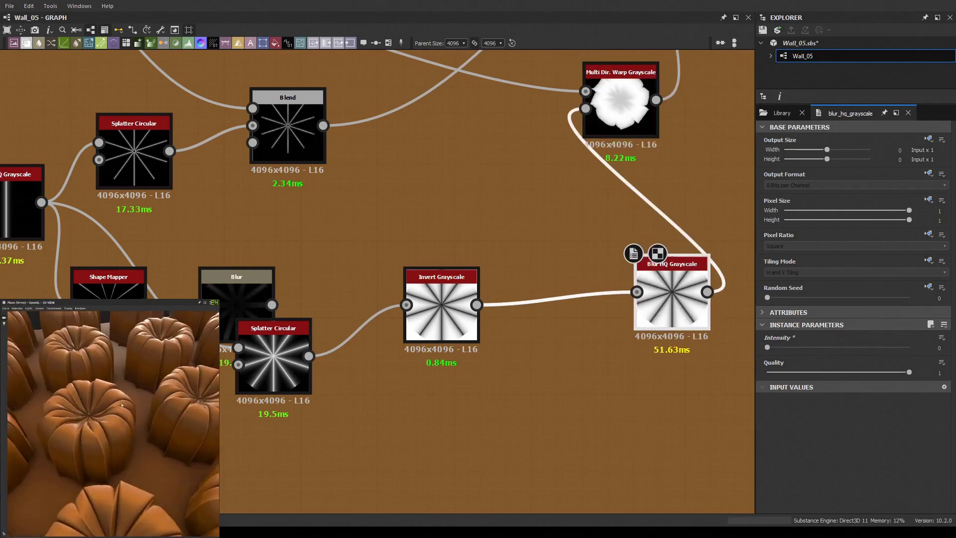
Rotate the Multi Dir. Warp Grayscale's warp angle.
{"action": "scroll", "coordinate": [169, 460], "scroll_direction": "up", "scroll_amount": 5}
{"action": "mouse_move", "coordinate": [485, 360]}
{"action": "middle_mouse_down"}
{"action": "mouse_move", "coordinate": [551, 415]}
{"action": "mouse_move", "coordinate": [502, 411]}
{"action": "middle_mouse_up"}
{"action": "middle_click_drag", "start_coordinate": [654, 335], "coordinate": [522, 376]}
{"action": "left_click", "coordinate": [589, 193]}
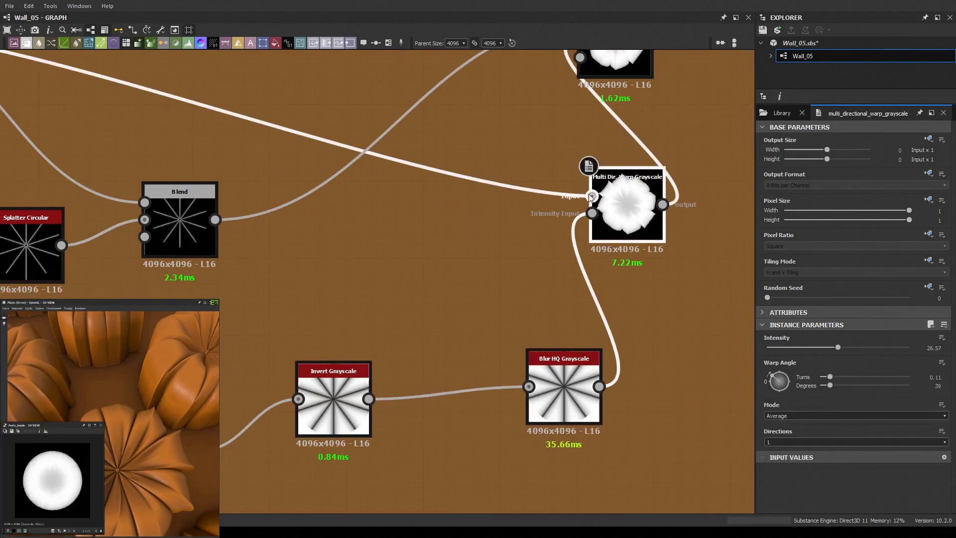
{"action": "scroll", "coordinate": [825, 414], "scroll_direction": "down", "scroll_amount": 2}
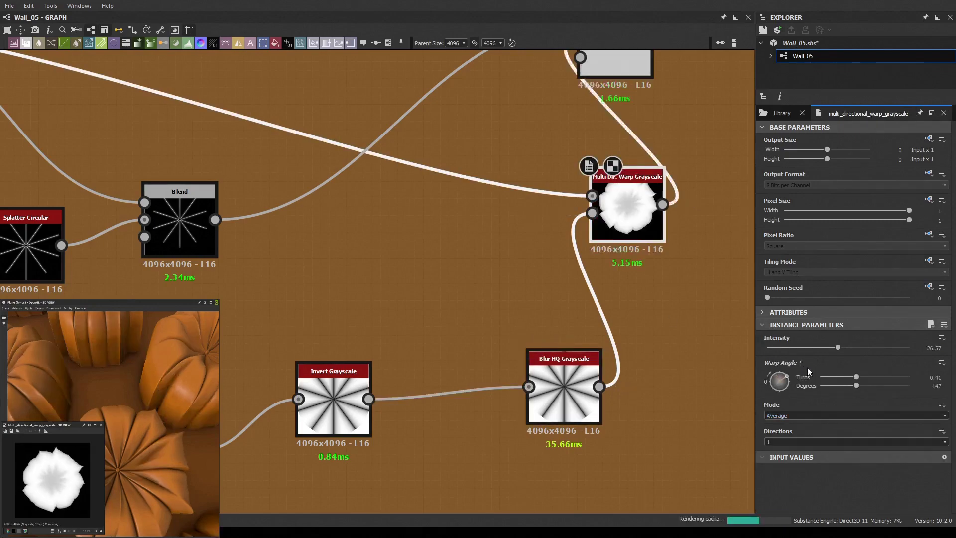
{"action": "left_click_drag", "start_coordinate": [830, 385], "coordinate": [866, 385]}
{"action": "scroll", "coordinate": [784, 441], "scroll_direction": "up", "scroll_amount": 2}
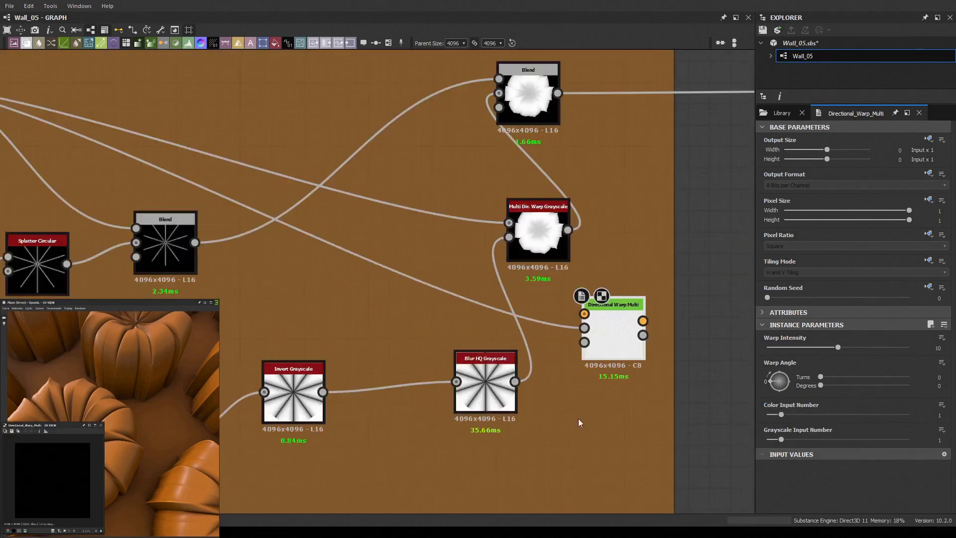
Feed the blurred star into Directional Warp Multi at intensity 14.27 and give Blur HQ a 1.06 blur.
{"action": "left_click_drag", "start_coordinate": [877, 350], "coordinate": [869, 351]}
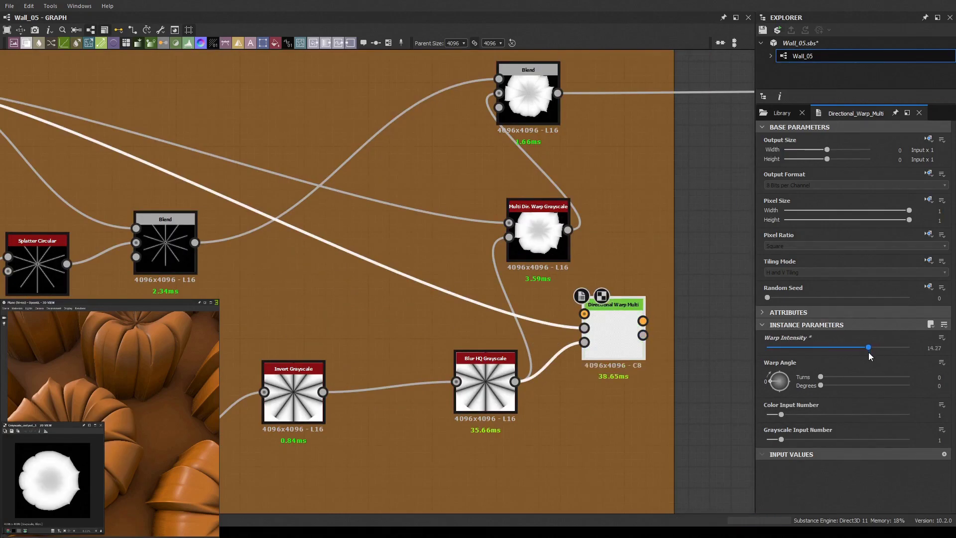
{"action": "left_click_drag", "start_coordinate": [782, 414], "coordinate": [767, 415]}
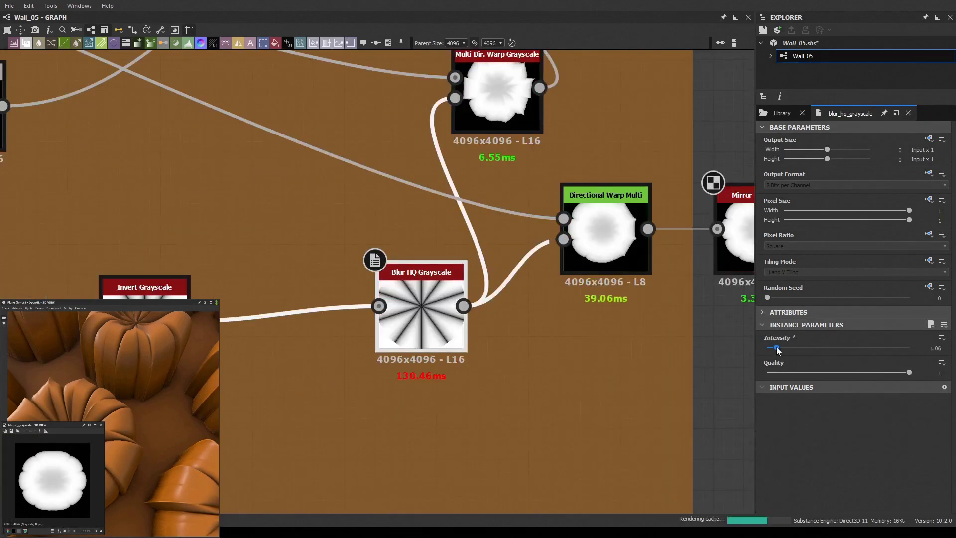
{"action": "mouse_move", "coordinate": [776, 347]}
{"action": "left_mouse_down"}
{"action": "mouse_move", "coordinate": [814, 343]}
{"action": "mouse_move", "coordinate": [777, 349]}
{"action": "left_mouse_up"}
{"action": "scroll", "coordinate": [579, 279], "scroll_direction": "down", "scroll_amount": 3}
{"action": "scroll", "coordinate": [498, 279], "scroll_direction": "down", "scroll_amount": 3}
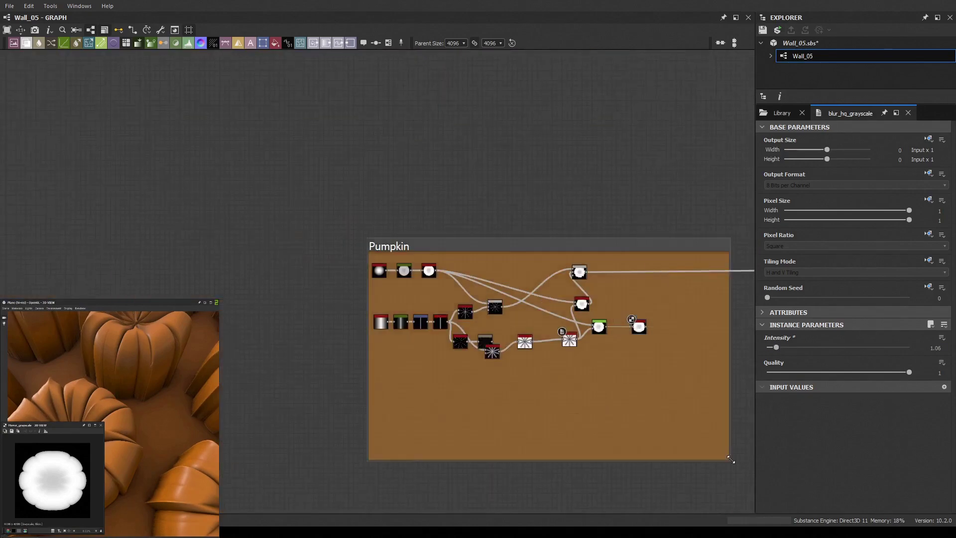
{"action": "scroll", "coordinate": [487, 257], "scroll_direction": "up", "scroll_amount": 5}
Offset the warped shape slightly along X in Transformation 2D and check the Mirror Grayscale settings.
{"action": "left_click", "coordinate": [486, 257]}
{"action": "scroll", "coordinate": [472, 332], "scroll_direction": "up", "scroll_amount": 2}
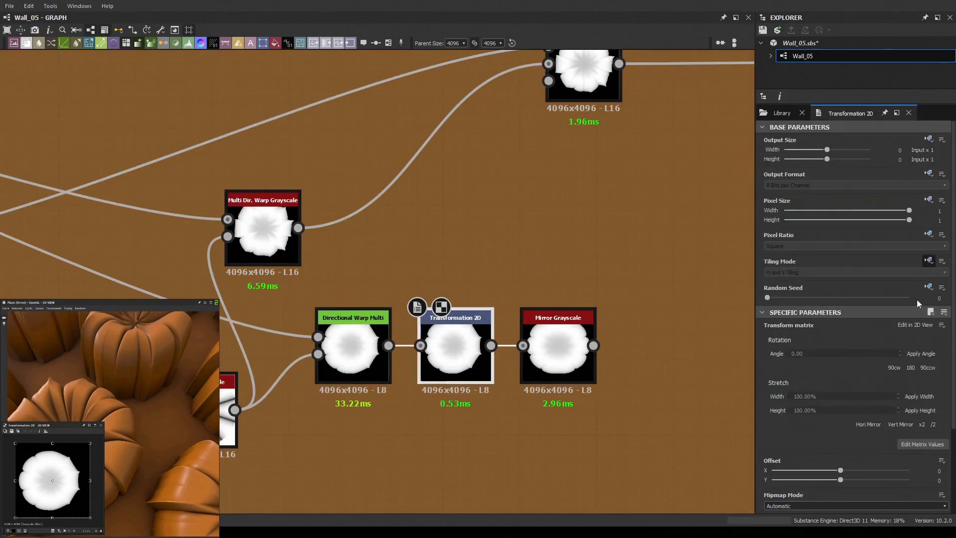
{"action": "left_click_drag", "start_coordinate": [52, 479], "coordinate": [45, 474]}
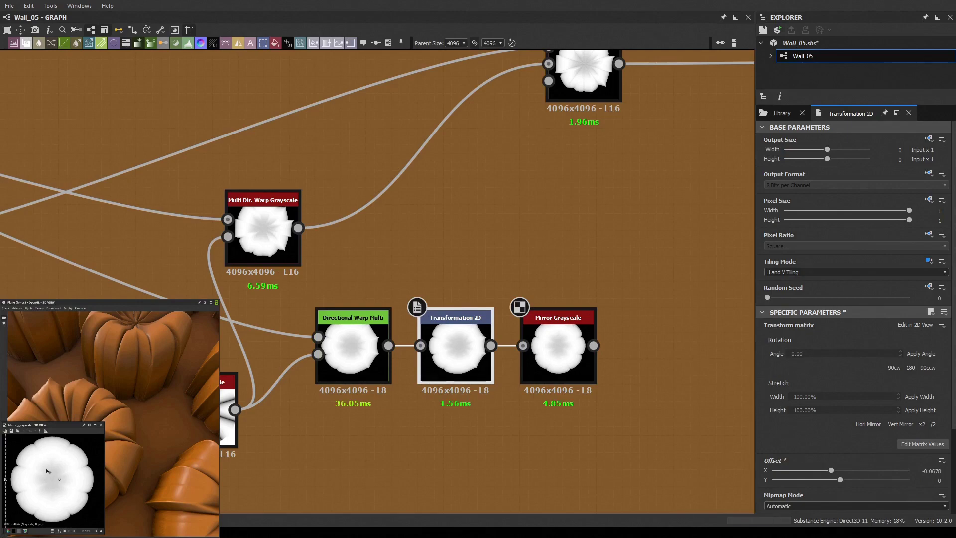
{"action": "left_click", "coordinate": [532, 348]}
{"action": "scroll", "coordinate": [513, 354], "scroll_direction": "down", "scroll_amount": 3}
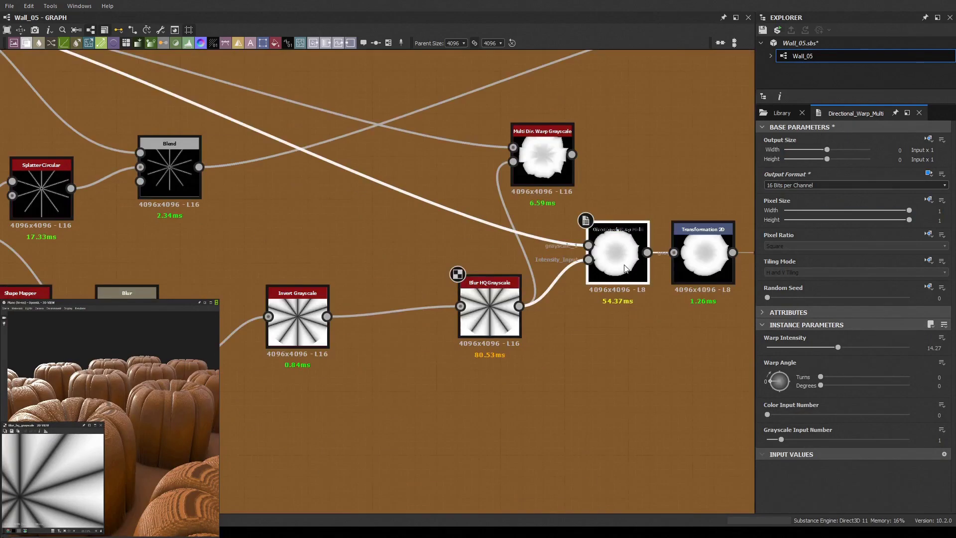
{"action": "left_click", "coordinate": [703, 260]}
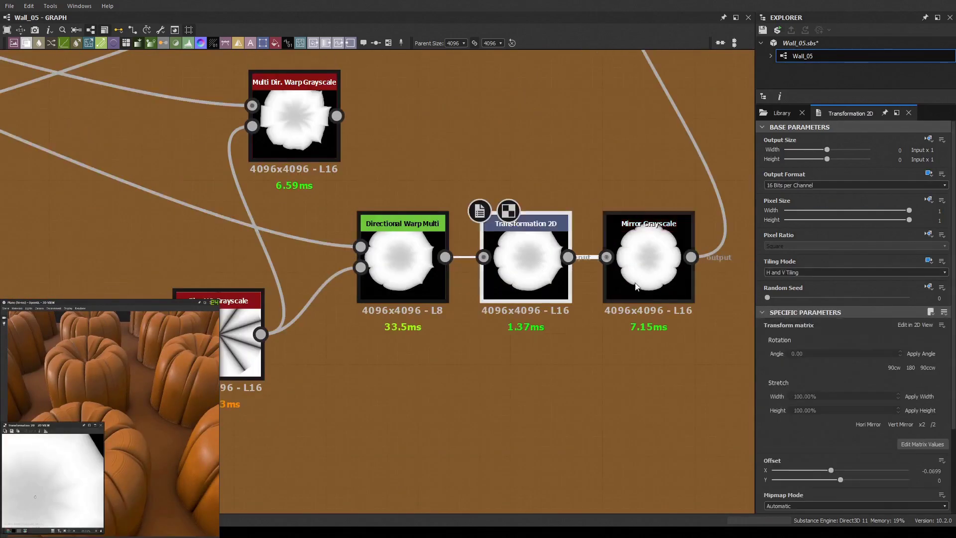
{"action": "left_click", "coordinate": [646, 257]}
{"action": "scroll", "coordinate": [550, 309], "scroll_direction": "down", "scroll_amount": 3}
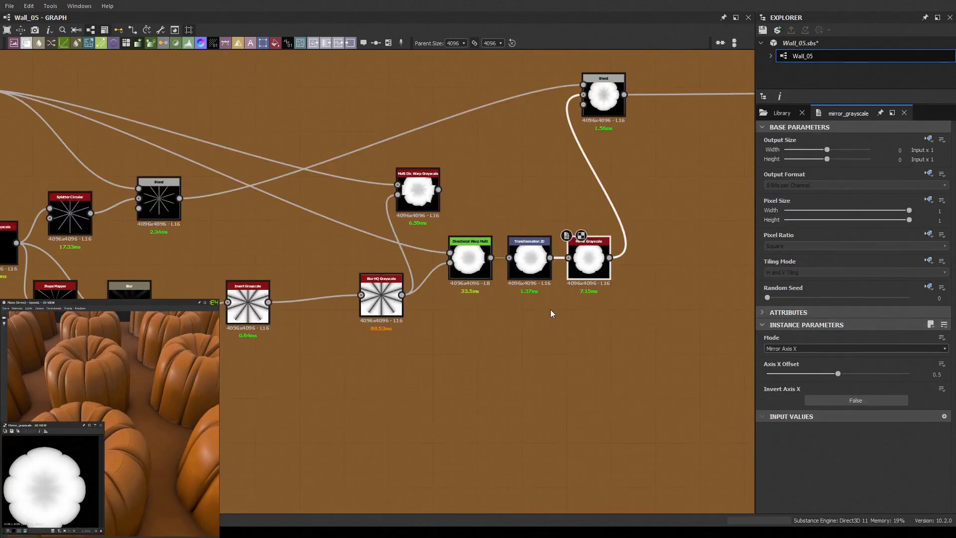
{"action": "left_click", "coordinate": [530, 258]}
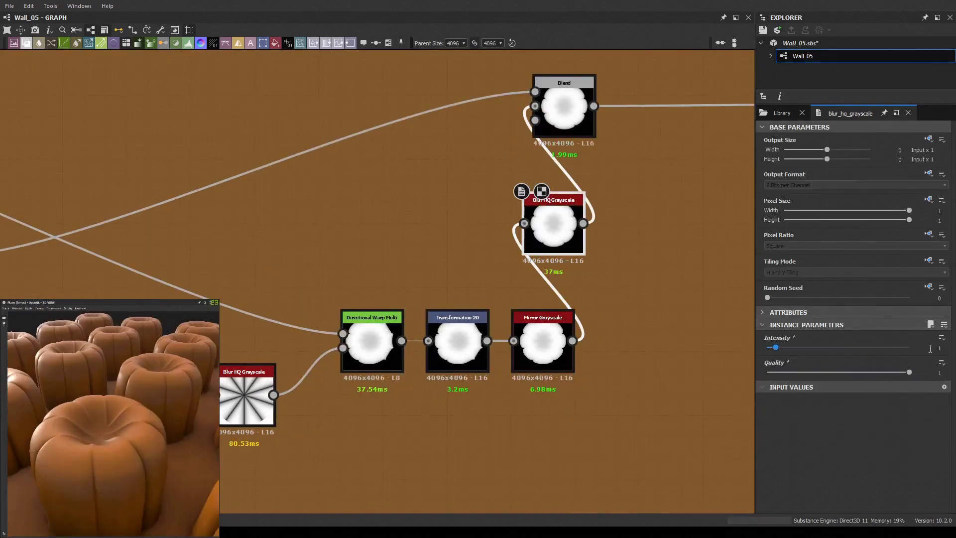
Plug the Shape node into the Non Uniform Blur Grayscale's intensity input.
{"action": "scroll", "coordinate": [725, 276], "scroll_direction": "up", "scroll_amount": 2}
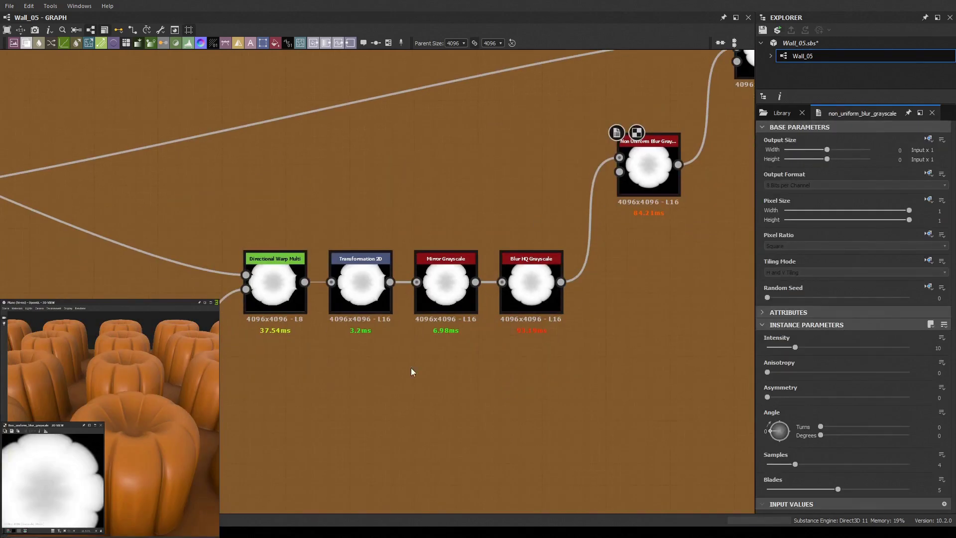
{"action": "mouse_move", "coordinate": [453, 368]}
{"action": "left_mouse_down"}
{"action": "mouse_move", "coordinate": [657, 226]}
{"action": "mouse_move", "coordinate": [618, 171]}
{"action": "left_mouse_up"}
{"action": "mouse_move", "coordinate": [909, 399]}
{"action": "left_mouse_down"}
{"action": "mouse_move", "coordinate": [790, 399]}
{"action": "mouse_move", "coordinate": [848, 396]}
{"action": "left_mouse_up"}
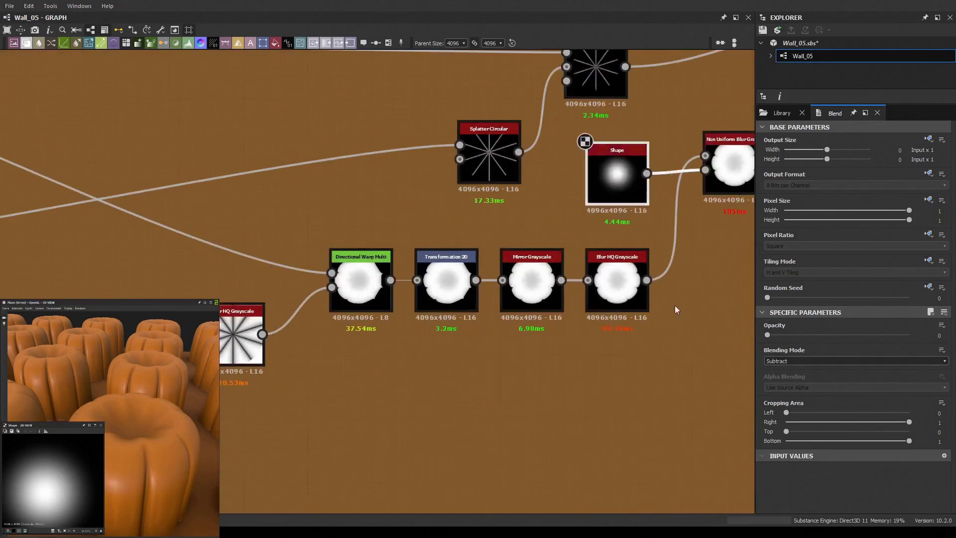
{"action": "scroll", "coordinate": [441, 175], "scroll_direction": "up", "scroll_amount": 2}
{"action": "left_click", "coordinate": [441, 175]}
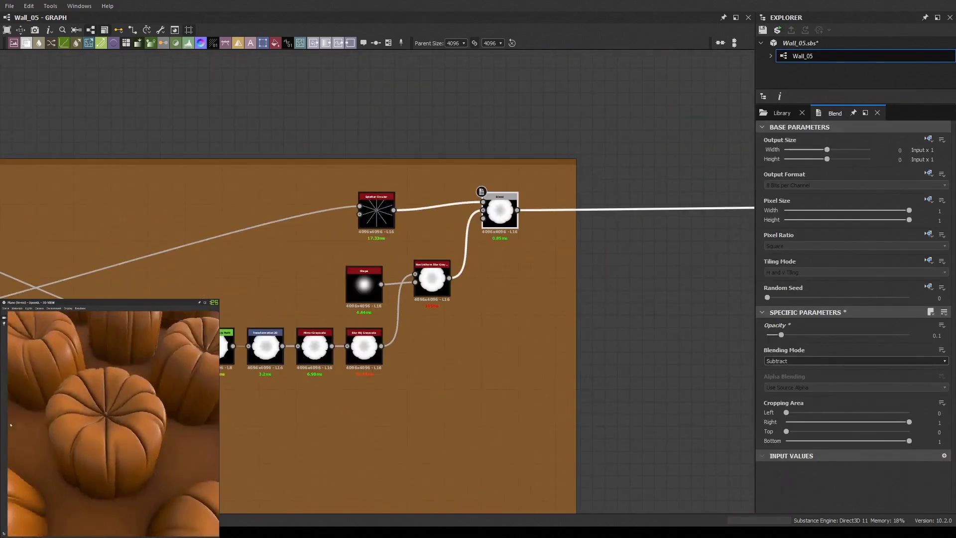
Preview Transformation 2D and recentre the pumpkin shape by adjusting its offset.
{"action": "scroll", "coordinate": [480, 254], "scroll_direction": "up", "scroll_amount": 2}
{"action": "scroll", "coordinate": [481, 254], "scroll_direction": "up", "scroll_amount": 2}
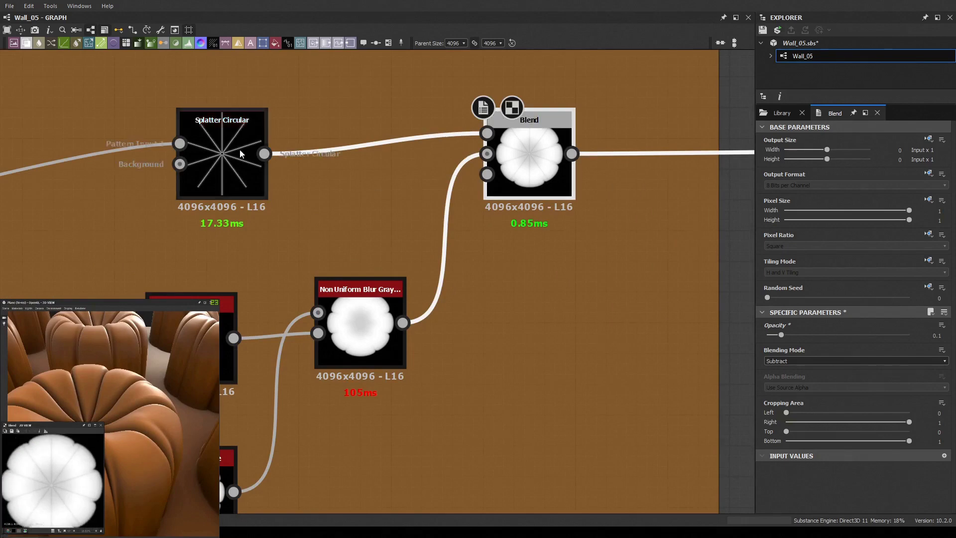
{"action": "double_click", "coordinate": [267, 376]}
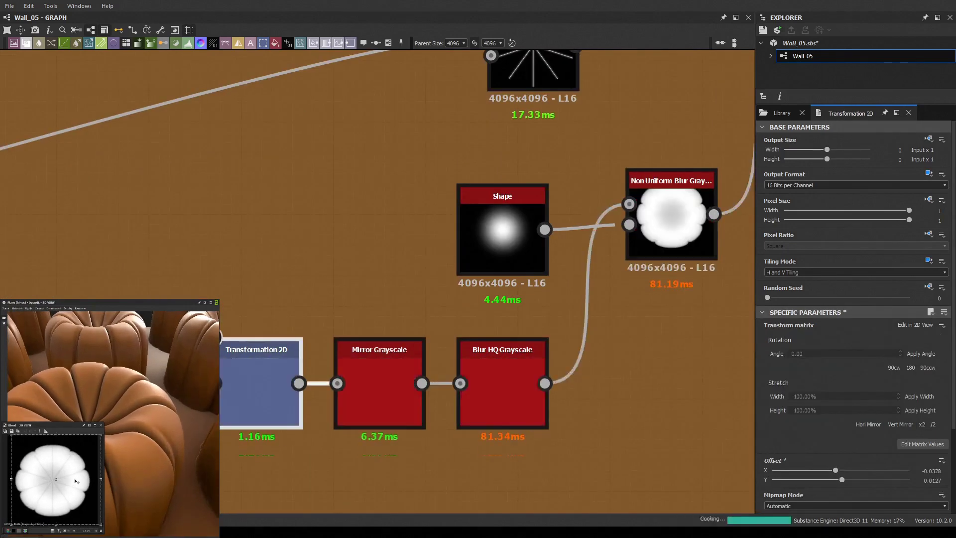
{"action": "mouse_move", "coordinate": [76, 481]}
{"action": "left_mouse_down"}
{"action": "mouse_move", "coordinate": [63, 471]}
{"action": "mouse_move", "coordinate": [85, 463]}
{"action": "left_mouse_up"}
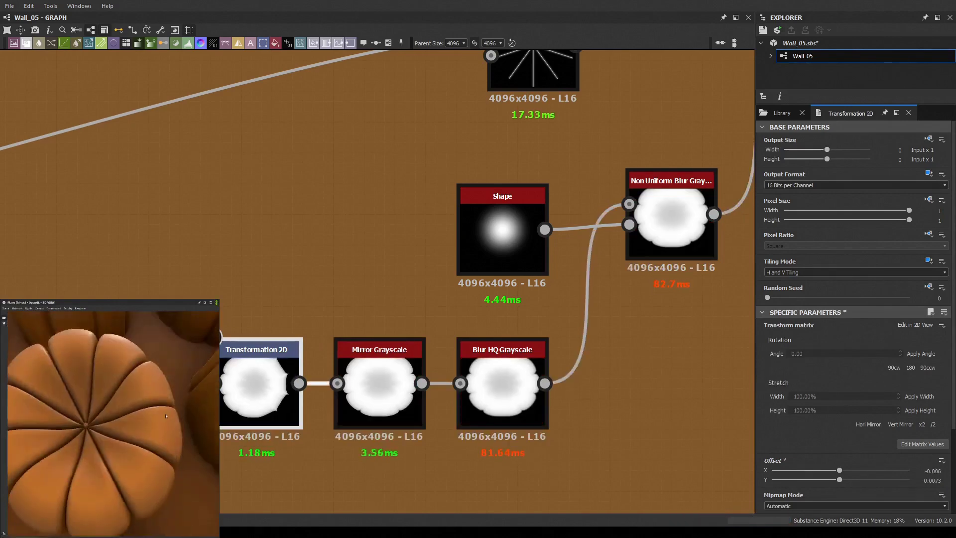
Adjust the Splatter Circular star line width, then try inserting a Blend and undo it.
{"action": "scroll", "coordinate": [559, 406], "scroll_direction": "down", "scroll_amount": 2}
{"action": "double_click", "coordinate": [531, 220]}
{"action": "scroll", "coordinate": [825, 425], "scroll_direction": "down", "scroll_amount": 5}
{"action": "left_click_drag", "start_coordinate": [817, 367], "coordinate": [808, 367]}
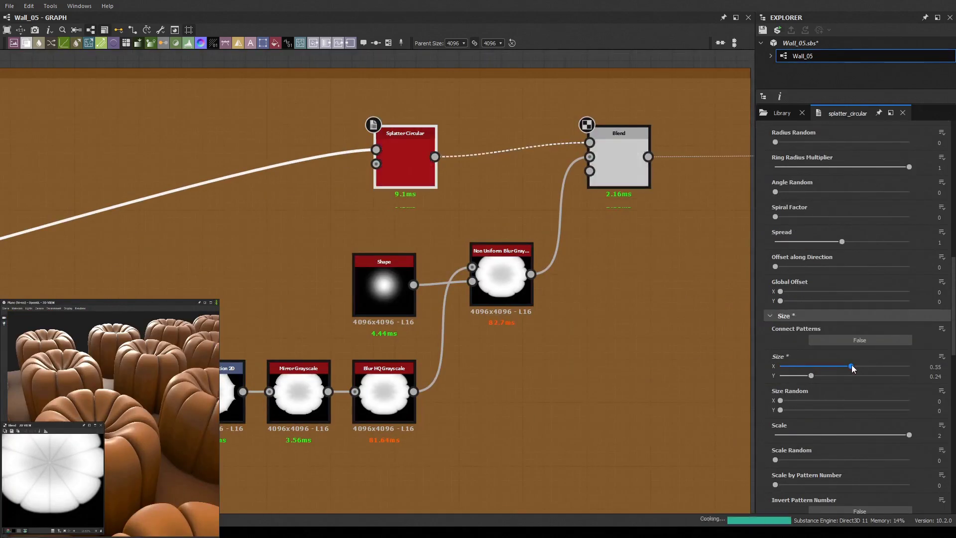
{"action": "left_click_drag", "start_coordinate": [100, 438], "coordinate": [96, 479]}
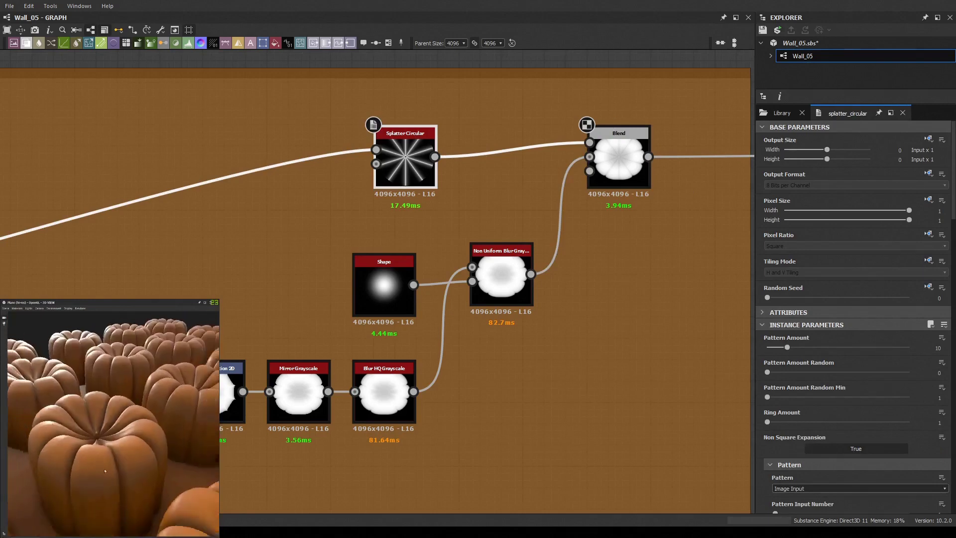
{"action": "left_click_drag", "start_coordinate": [414, 285], "coordinate": [442, 155]}
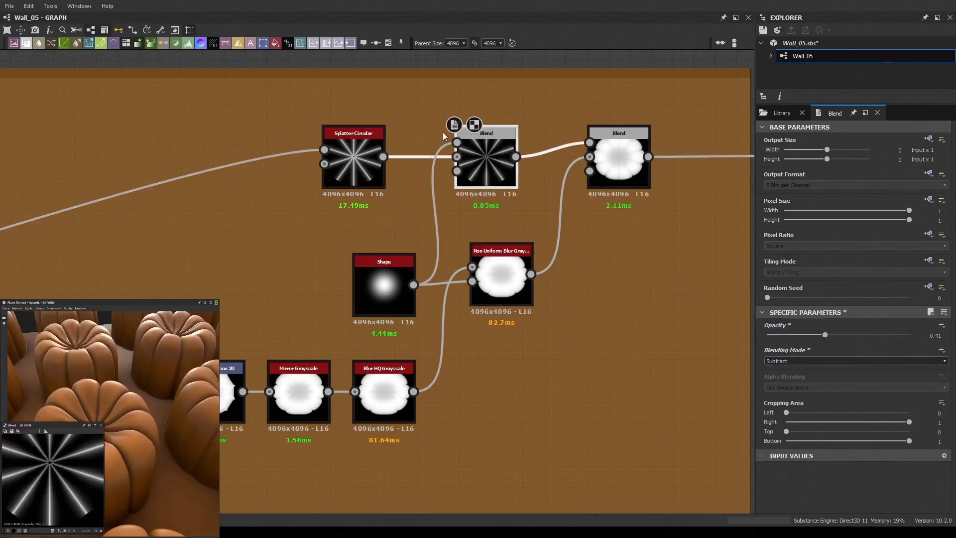
{"action": "key", "text": "ctrl+z"}
{"action": "key", "text": "ctrl+z"}
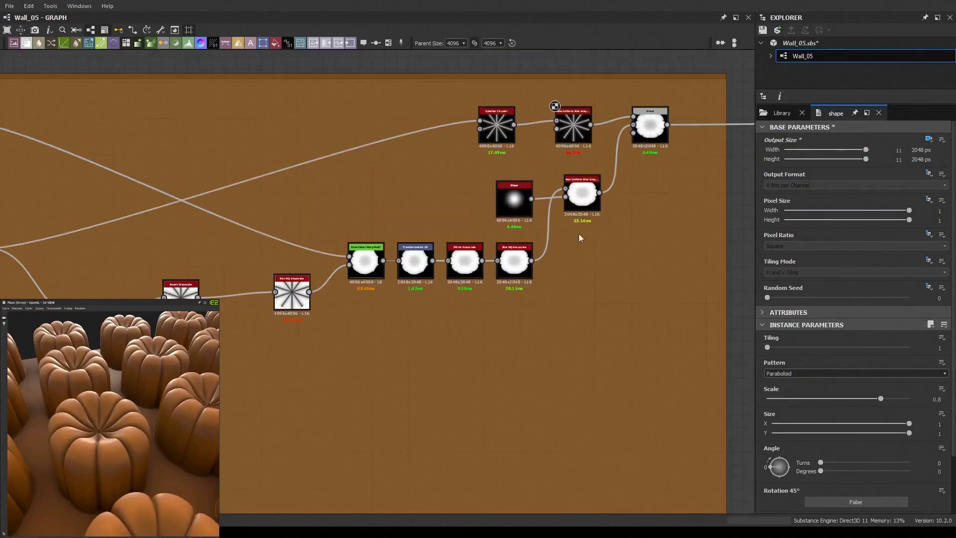
Show the top blur node in the 2D view and orbit the 3D preview from top-down to oblique.
{"action": "scroll", "coordinate": [567, 125], "scroll_direction": "up", "scroll_amount": 3}
{"action": "double_click", "coordinate": [582, 194]}
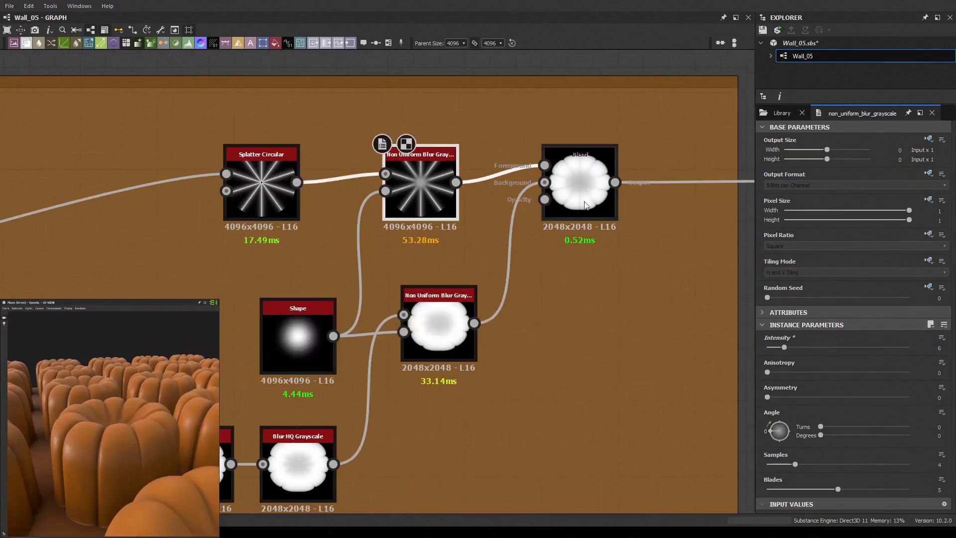
{"action": "left_click_drag", "start_coordinate": [49, 388], "coordinate": [69, 438]}
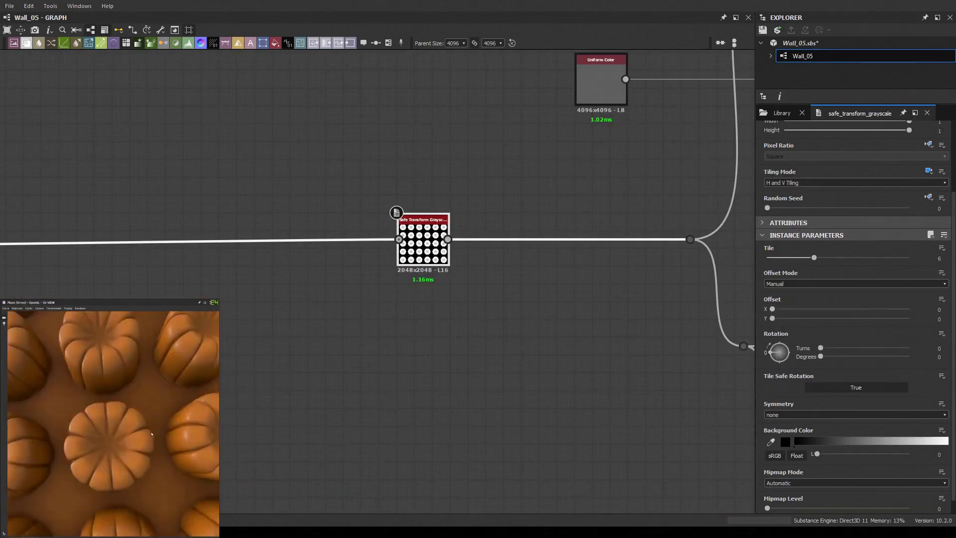
{"action": "left_click_drag", "start_coordinate": [115, 422], "coordinate": [117, 448]}
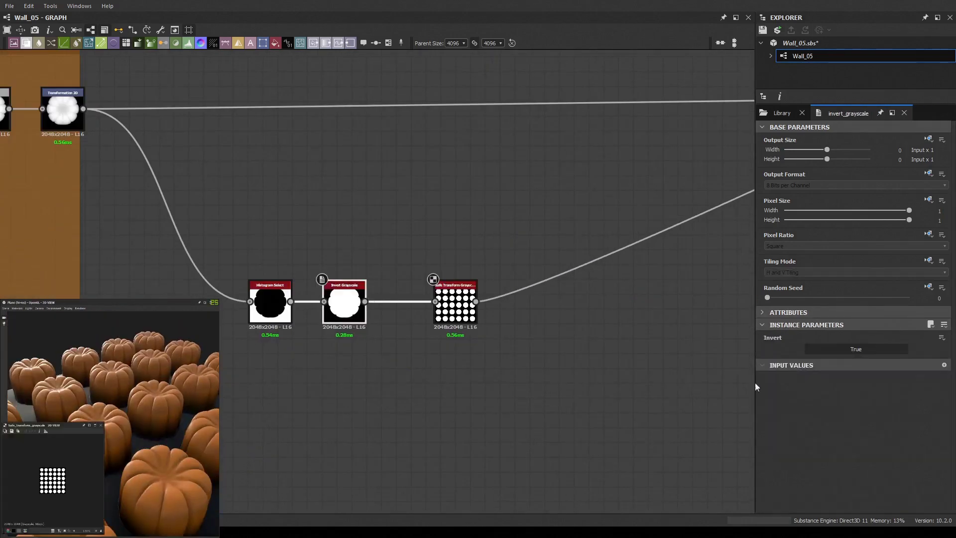
Set Histogram Select range to 0.96, darken the roughness grey, and adjust the height Levels.
{"action": "left_click_drag", "start_coordinate": [898, 371], "coordinate": [902, 372]}
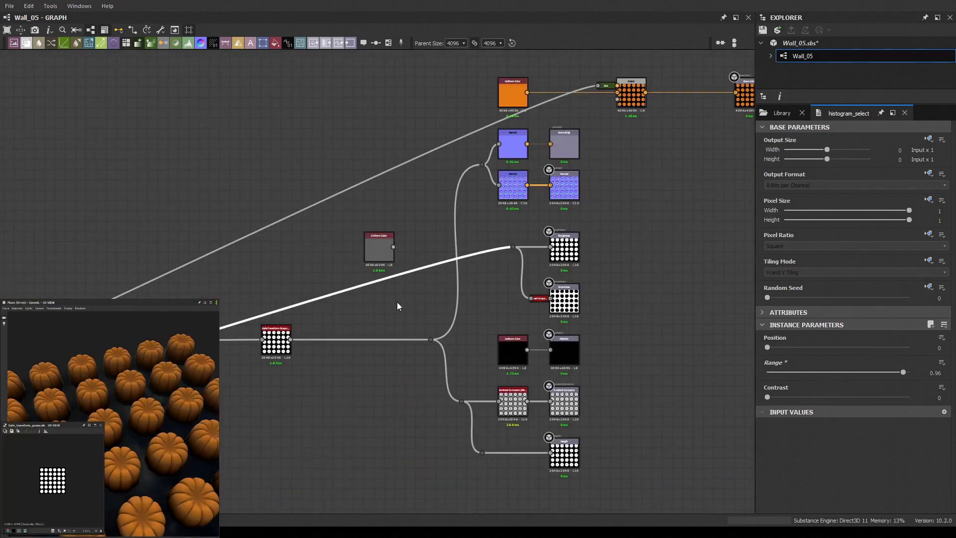
{"action": "double_click", "coordinate": [495, 229]}
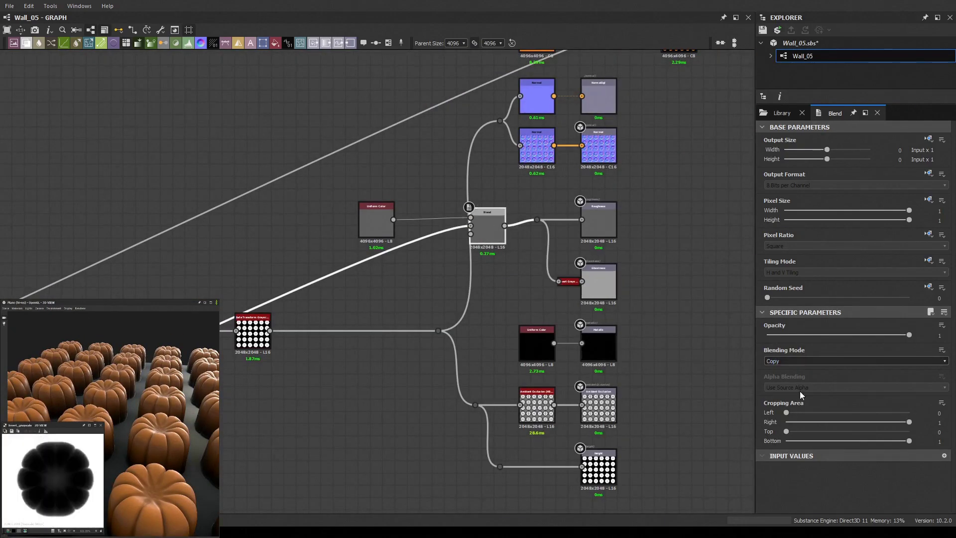
{"action": "left_click", "coordinate": [376, 222]}
{"action": "mouse_move", "coordinate": [857, 376]}
{"action": "left_mouse_down"}
{"action": "mouse_move", "coordinate": [936, 377]}
{"action": "mouse_move", "coordinate": [827, 377]}
{"action": "left_mouse_up"}
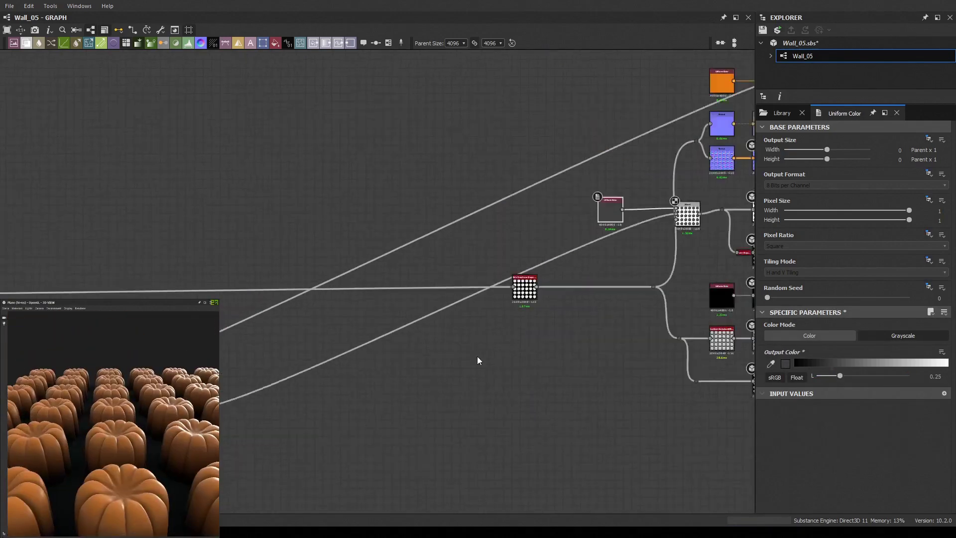
{"action": "left_click_drag", "start_coordinate": [861, 441], "coordinate": [903, 442]}
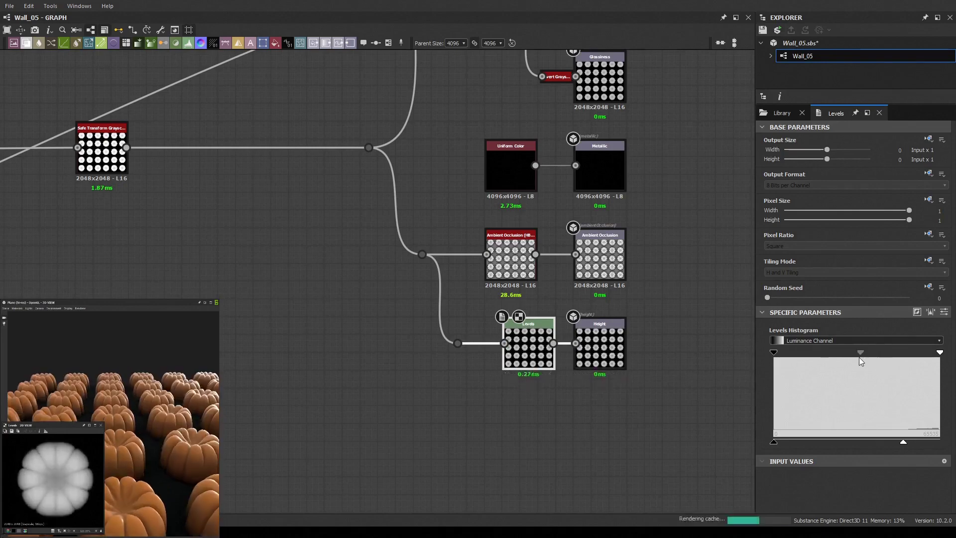
{"action": "scroll", "coordinate": [389, 288], "scroll_direction": "down", "scroll_amount": 3}
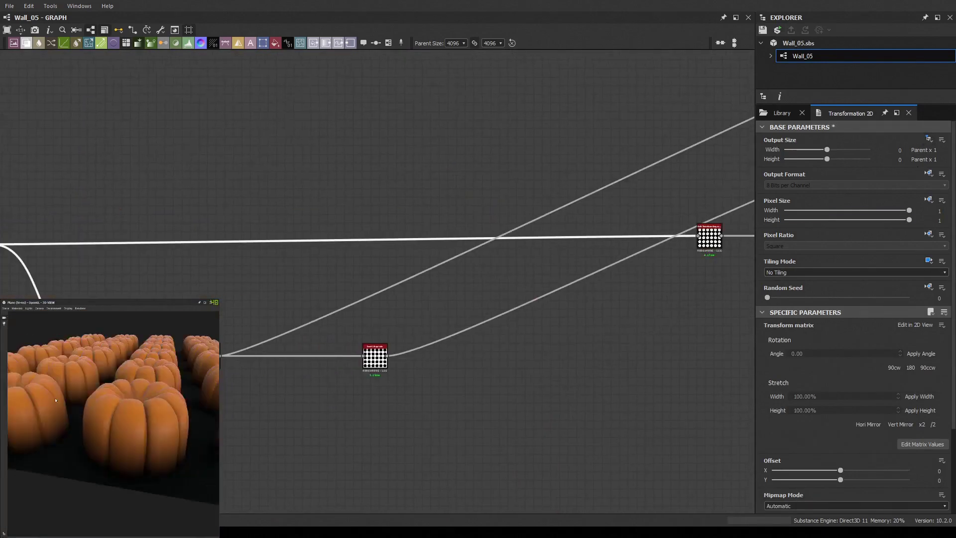
Add a Warp node fed by the Transformation 2D output.
{"action": "left_click_drag", "start_coordinate": [56, 400], "coordinate": [136, 436]}
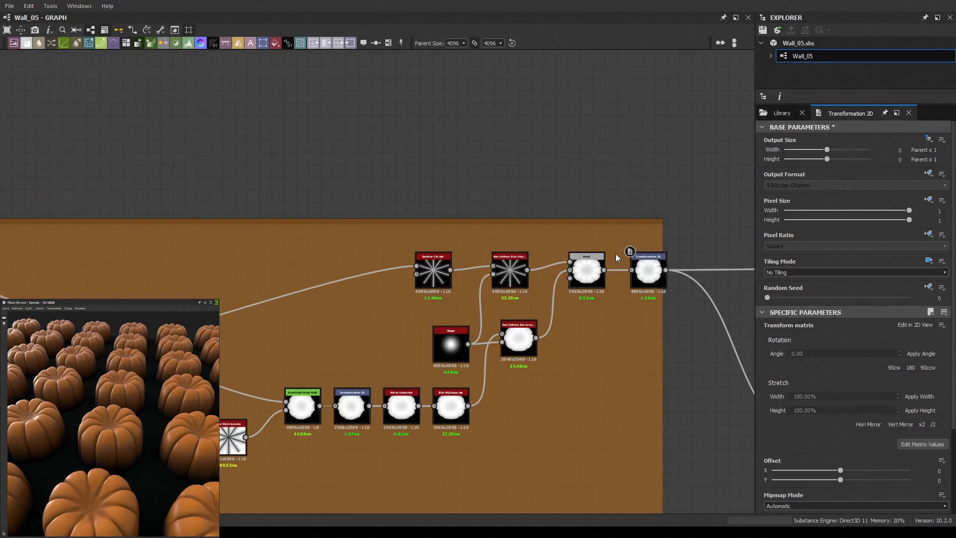
{"action": "key", "text": "ctrl+v"}
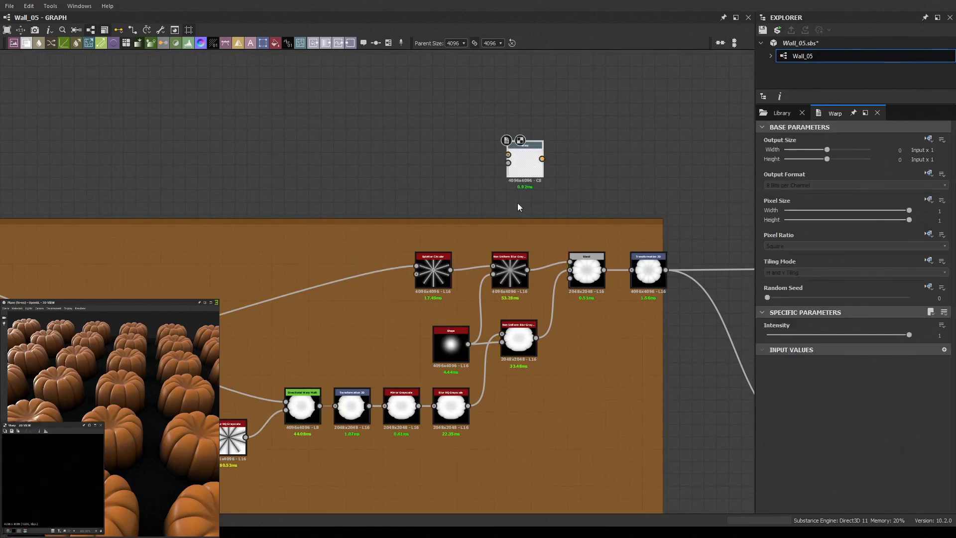
{"action": "scroll", "coordinate": [517, 207], "scroll_direction": "up", "scroll_amount": 3}
{"action": "left_click_drag", "start_coordinate": [416, 338], "coordinate": [435, 114]}
{"action": "left_click_drag", "start_coordinate": [446, 117], "coordinate": [624, 133]}
Add a Perlin Noise-driven Non Uniform Directional Warp at intensity 16.15 and −15° angle.
{"action": "key", "text": "ctrl+v"}
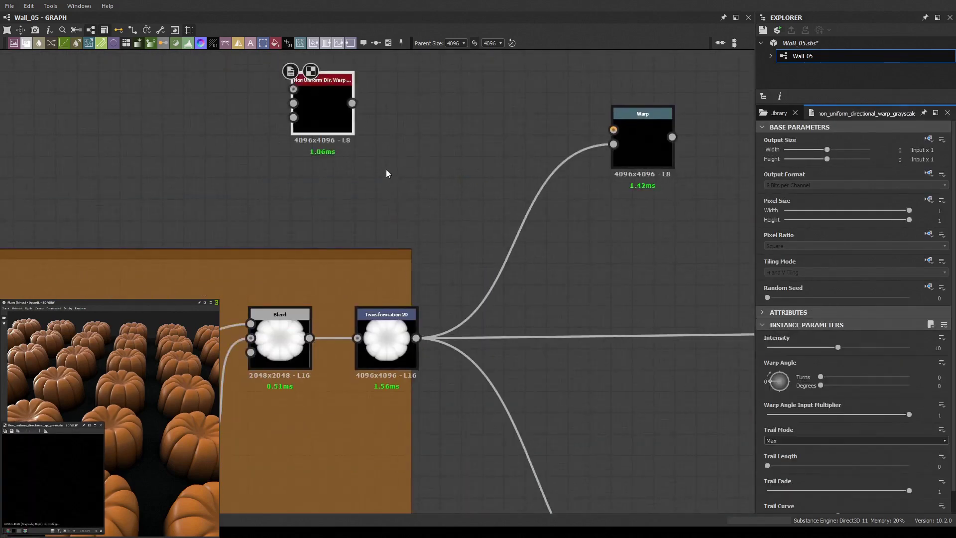
{"action": "key", "text": "ctrl+v"}
{"action": "left_click_drag", "start_coordinate": [267, 124], "coordinate": [455, 131]}
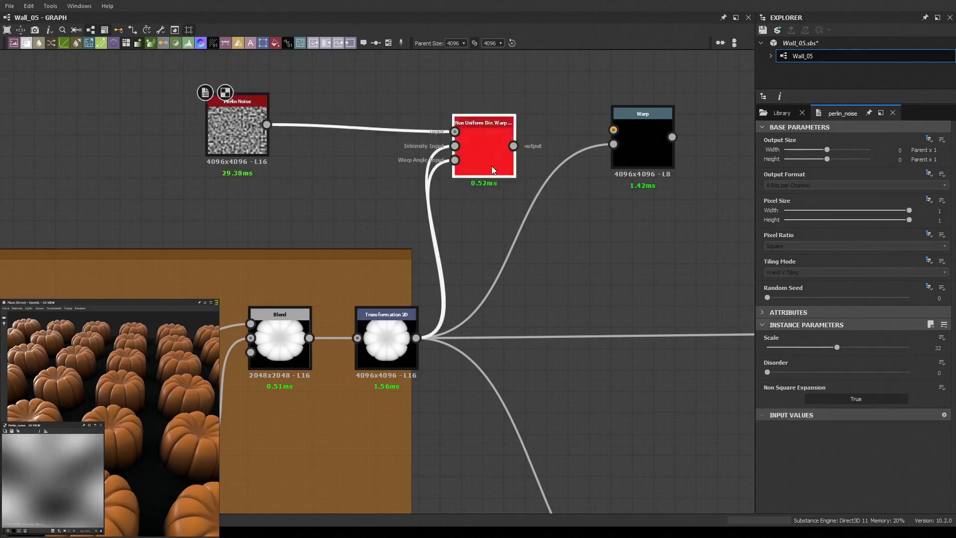
{"action": "left_click", "coordinate": [483, 149]}
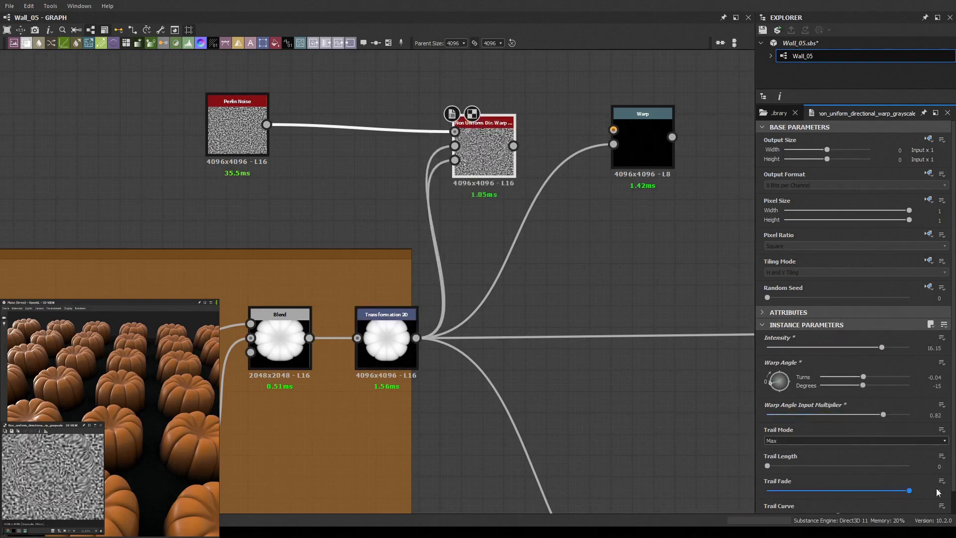
{"action": "mouse_move", "coordinate": [629, 142]}
{"action": "middle_mouse_down"}
{"action": "mouse_move", "coordinate": [473, 125]}
{"action": "mouse_move", "coordinate": [516, 65]}
{"action": "middle_mouse_up"}
Move the blend beside Transformation 2D and set it to Multiply at 0.002 opacity.
{"action": "scroll", "coordinate": [701, 288], "scroll_direction": "down", "scroll_amount": 3}
{"action": "left_click", "coordinate": [701, 287]}
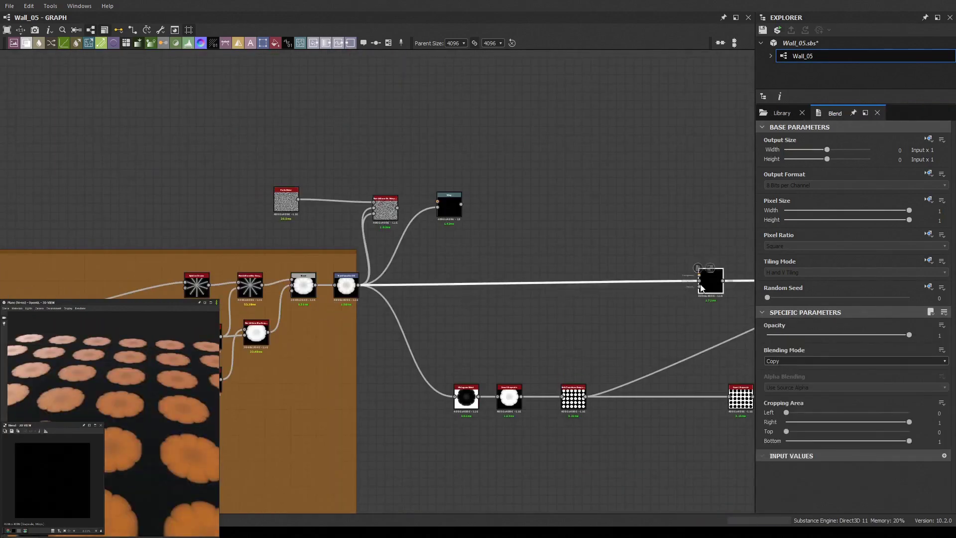
{"action": "left_click_drag", "start_coordinate": [701, 288], "coordinate": [453, 292]}
{"action": "scroll", "coordinate": [403, 250], "scroll_direction": "up", "scroll_amount": 3}
{"action": "left_click_drag", "start_coordinate": [393, 178], "coordinate": [483, 301]}
{"action": "left_click", "coordinate": [855, 360]}
{"action": "left_click", "coordinate": [803, 394]}
{"action": "type", "text": "0.1"}
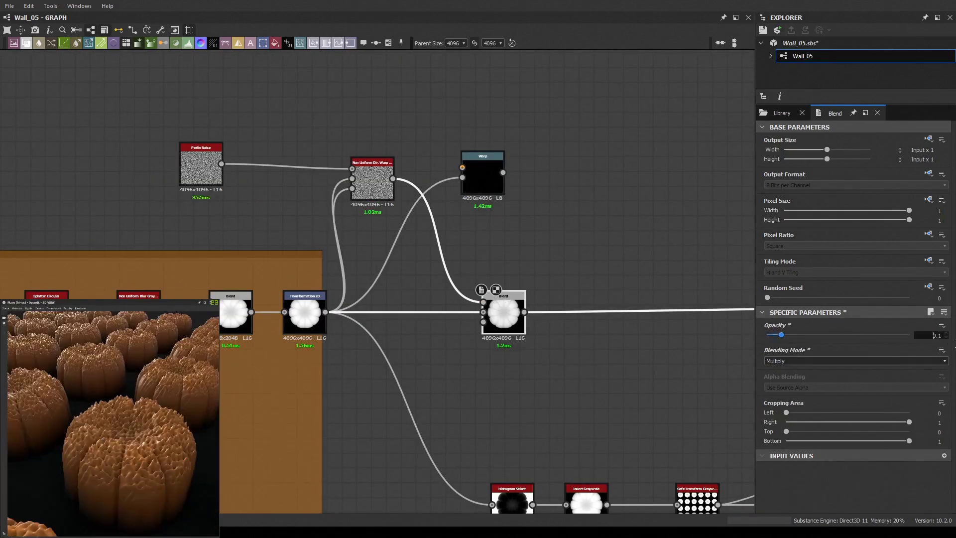
{"action": "key", "text": "Return"}
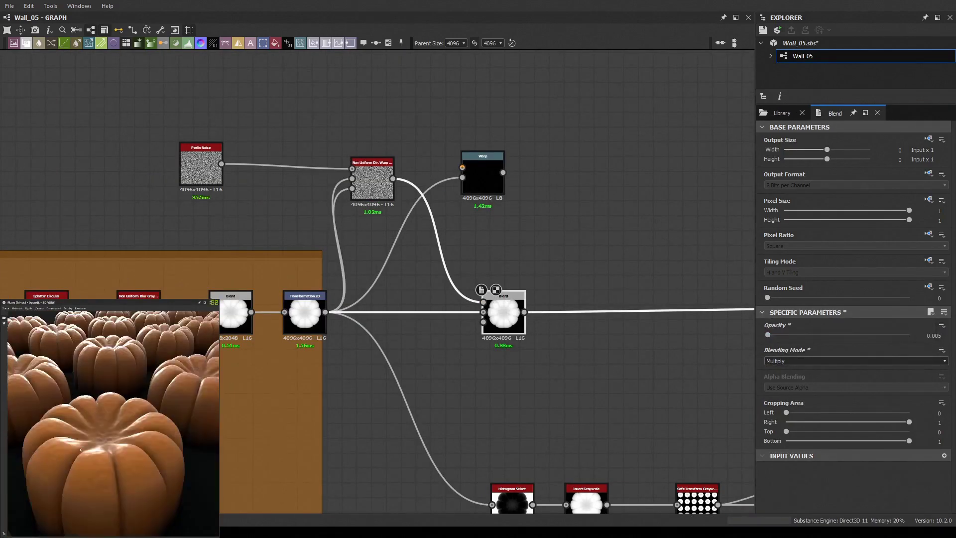
{"action": "type", "text": "0.002"}
{"action": "key", "text": "Return"}
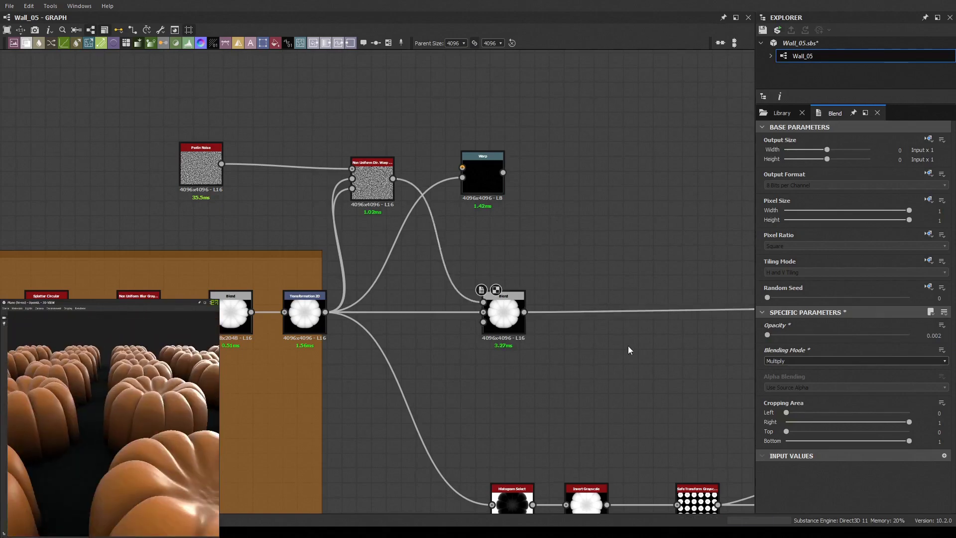
Set the second blend's opacity to 0.01 and insert the Warp after Transformation 2D.
{"action": "double_click", "coordinate": [938, 335]}
{"action": "type", "text": "0.01"}
{"action": "key", "text": "Return"}
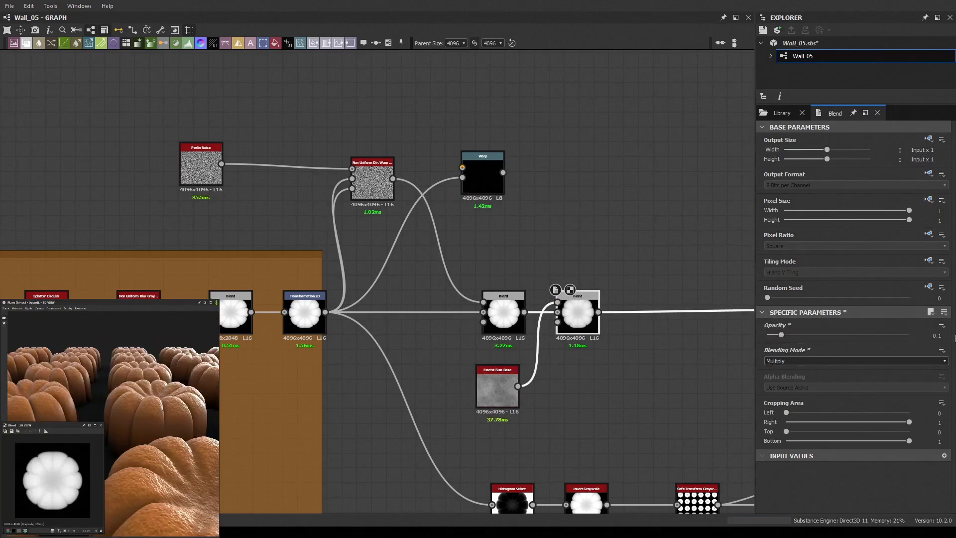
{"action": "middle_click_drag", "start_coordinate": [448, 150], "coordinate": [448, 180]}
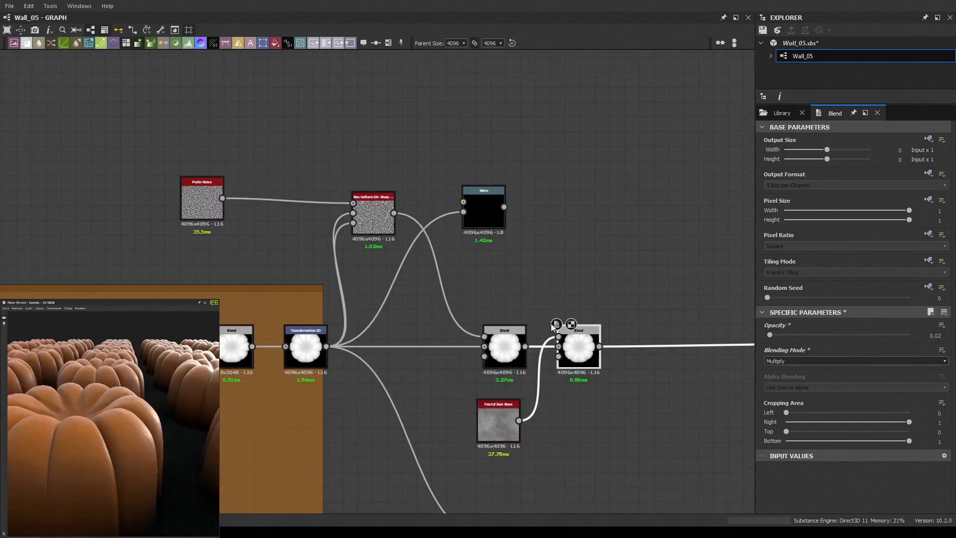
{"action": "left_click_drag", "start_coordinate": [483, 204], "coordinate": [406, 344]}
{"action": "middle_click_drag", "start_coordinate": [336, 132], "coordinate": [437, 176]}
{"action": "left_click", "coordinate": [494, 397]}
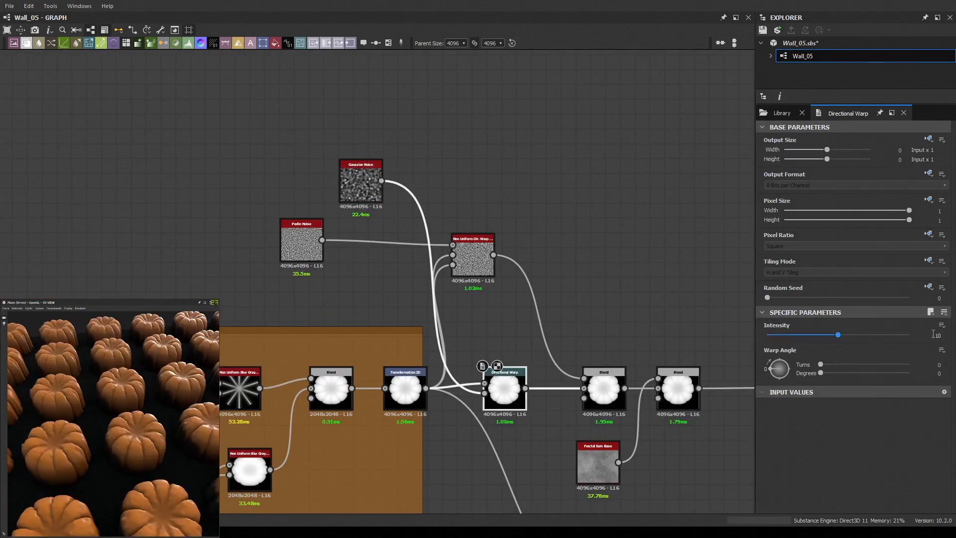
Undo the directional warp, keeping a plain Warp node in the chain.
{"action": "key", "text": "ctrl+z"}
{"action": "key", "text": "ctrl+z"}
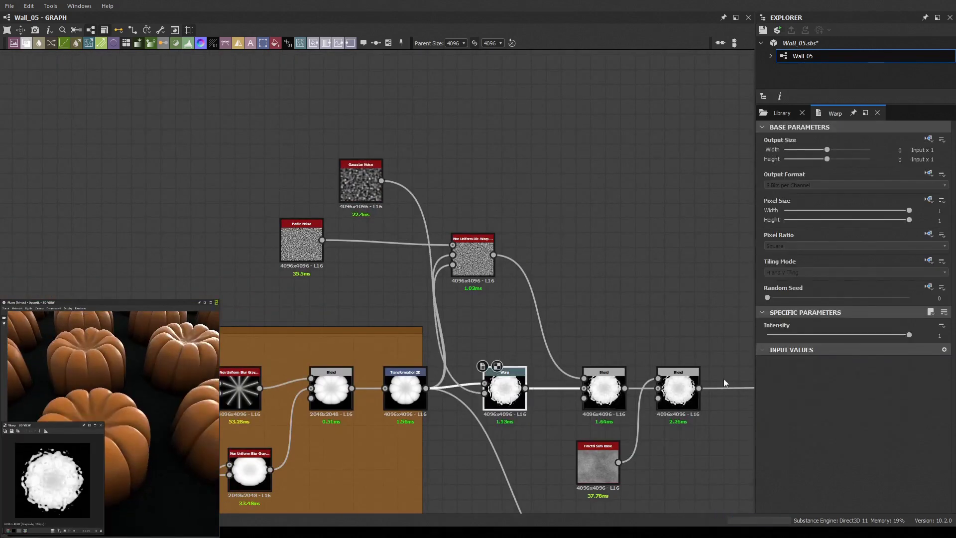
{"action": "scroll", "coordinate": [152, 419], "scroll_direction": "up", "scroll_amount": 3}
{"action": "scroll", "coordinate": [152, 420], "scroll_direction": "up", "scroll_amount": 5}
{"action": "key", "text": "ctrl+z"}
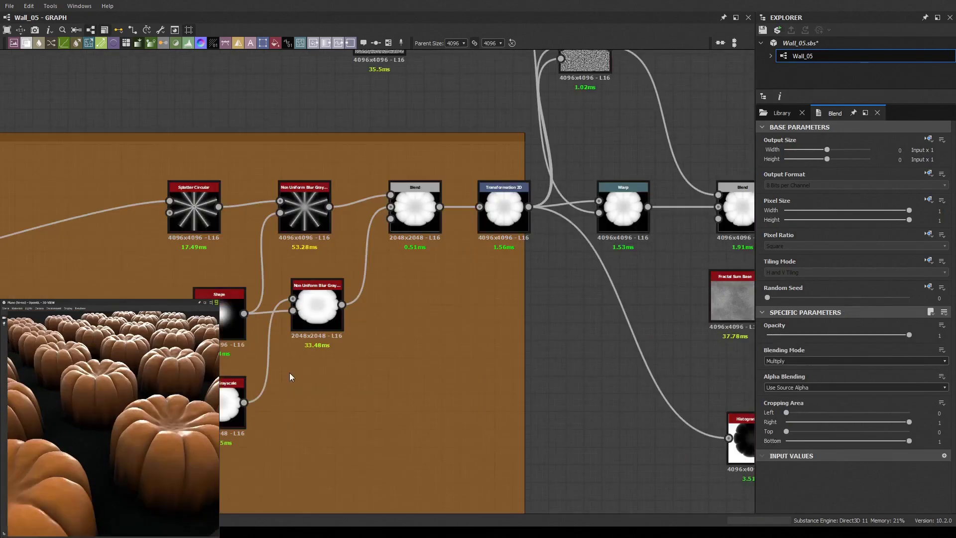
{"action": "scroll", "coordinate": [109, 426], "scroll_direction": "down", "scroll_amount": 5}
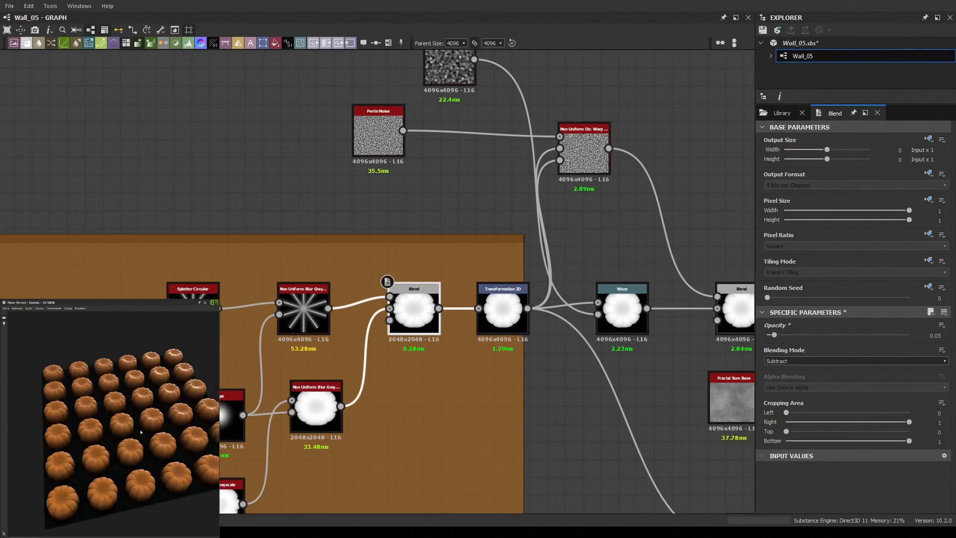
{"action": "left_click", "coordinate": [781, 113]}
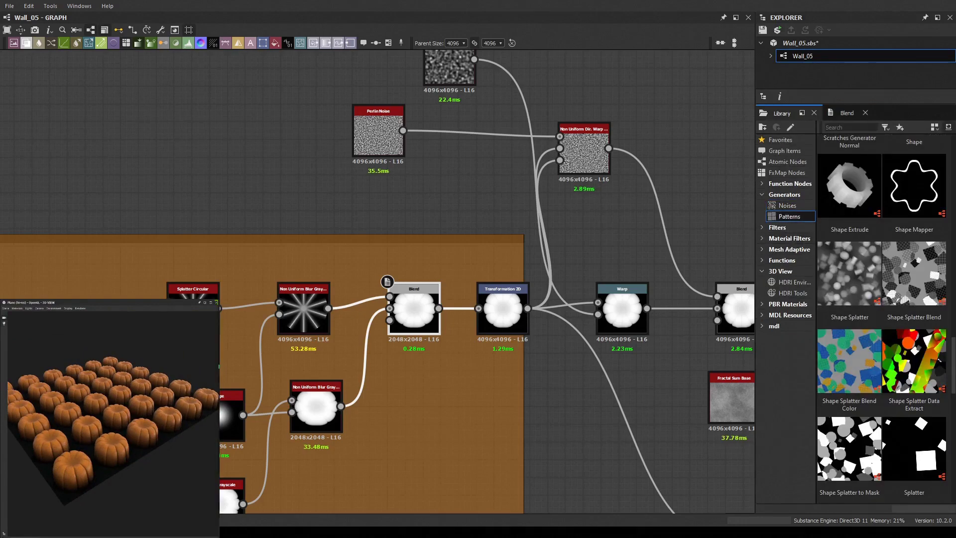
Browse HDRI presets, preview the HSL node in 2D, and raise the grey from 0.17 to 0.21.
{"action": "left_click", "coordinate": [793, 282]}
{"action": "scroll", "coordinate": [113, 410], "scroll_direction": "up", "scroll_amount": 5}
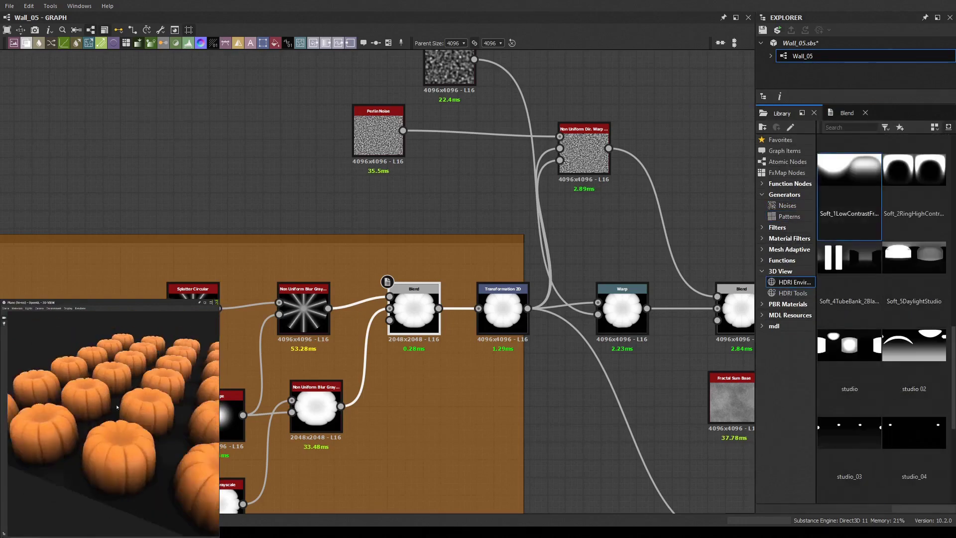
{"action": "scroll", "coordinate": [113, 410], "scroll_direction": "up", "scroll_amount": 5}
{"action": "left_click_drag", "start_coordinate": [113, 410], "coordinate": [158, 409]}
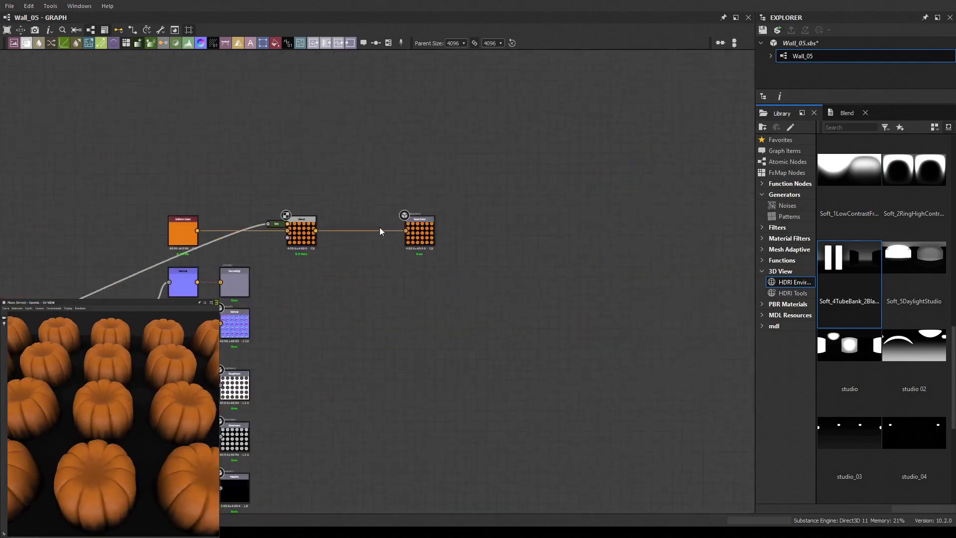
{"action": "double_click", "coordinate": [360, 230]}
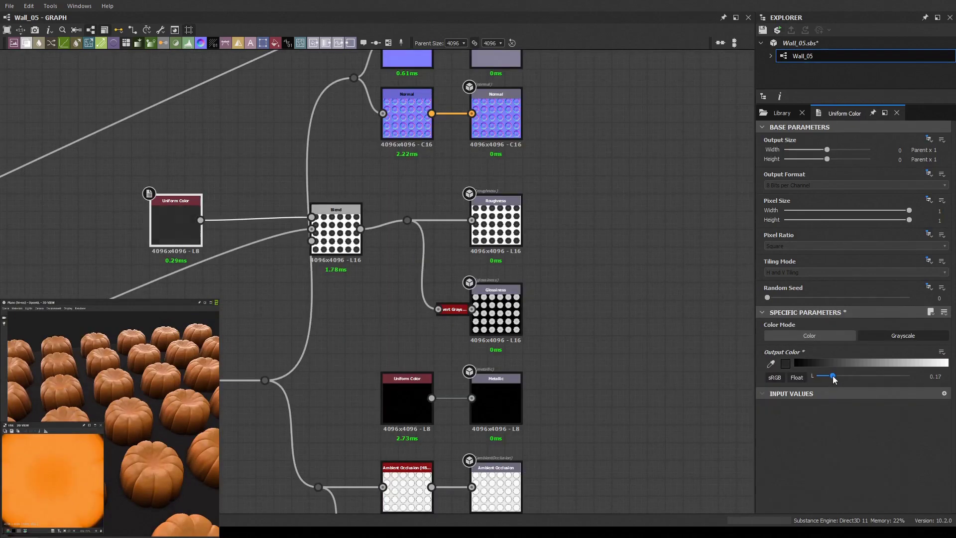
{"action": "left_click_drag", "start_coordinate": [835, 380], "coordinate": [838, 380]}
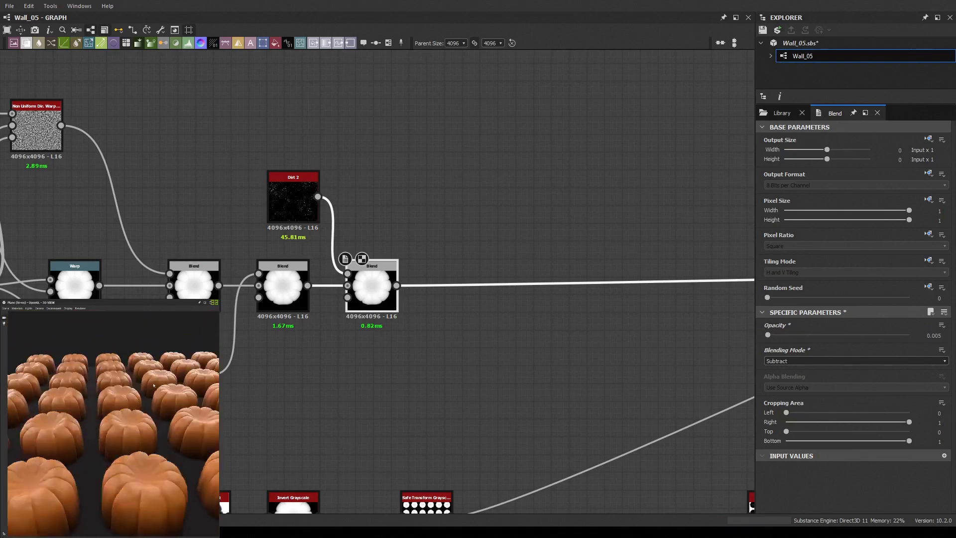
Blend the Cells layer into the height in Min (Darken) mode at 0.14 opacity.
{"action": "left_click_drag", "start_coordinate": [153, 385], "coordinate": [94, 464]}
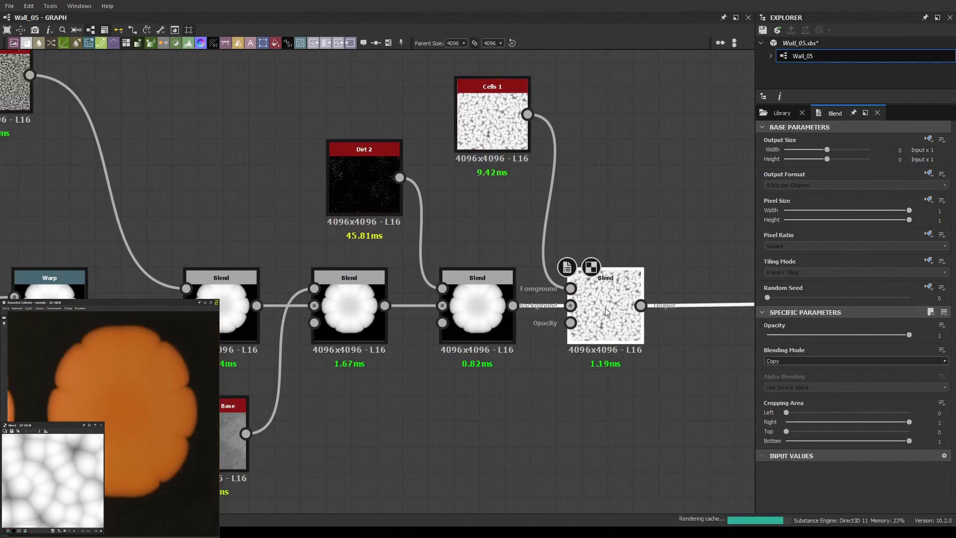
{"action": "left_click", "coordinate": [855, 360]}
{"action": "left_click", "coordinate": [808, 410]}
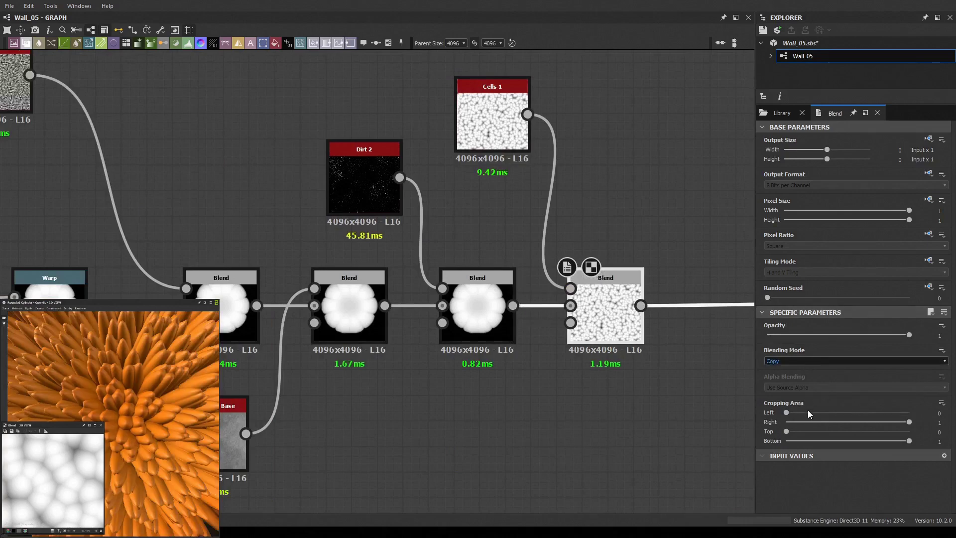
{"action": "left_click", "coordinate": [784, 335]}
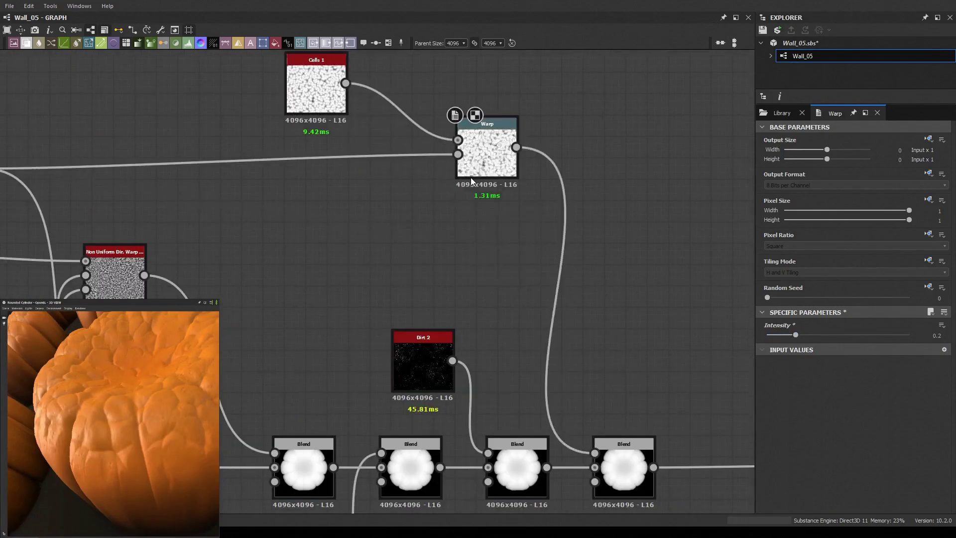
{"action": "left_click", "coordinate": [622, 481]}
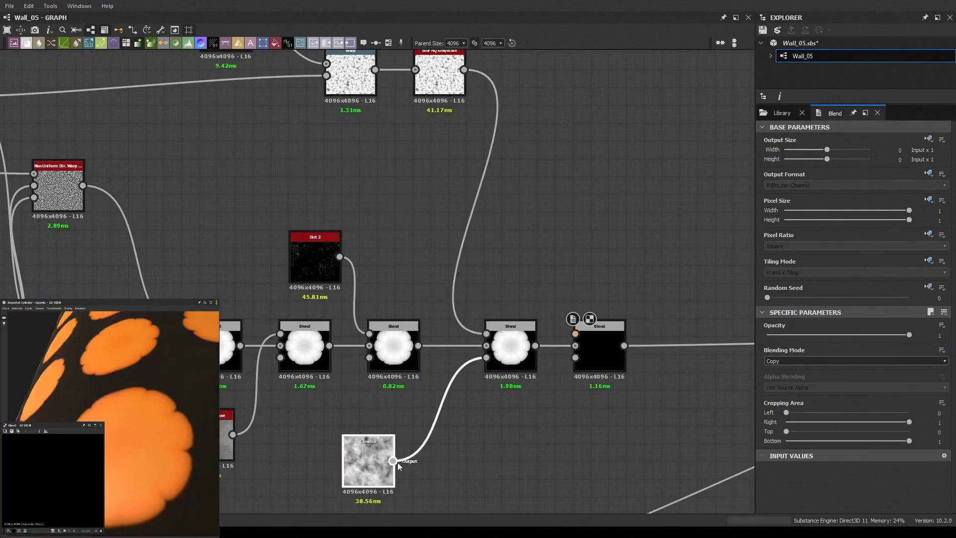
{"action": "left_click", "coordinate": [441, 312]}
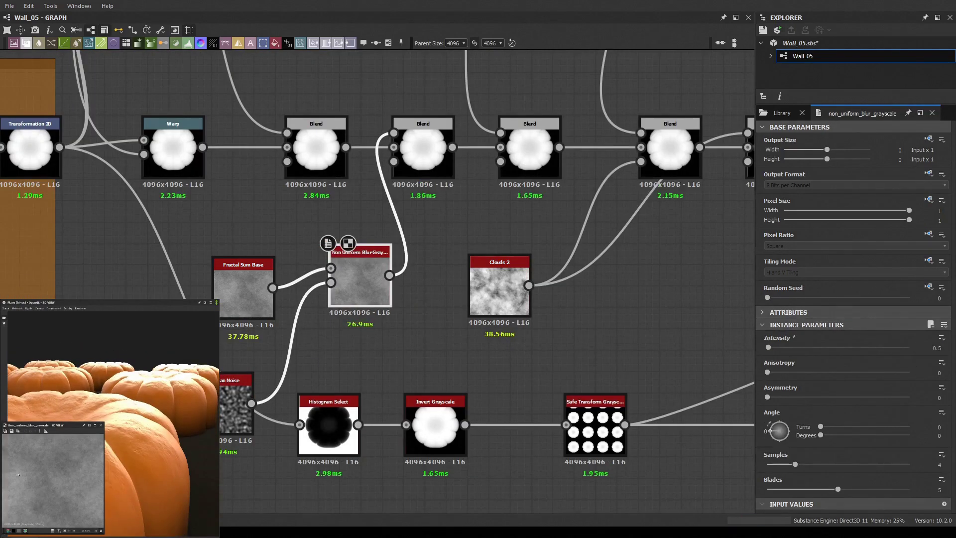
{"action": "right_click_drag", "start_coordinate": [17, 474], "coordinate": [78, 468]}
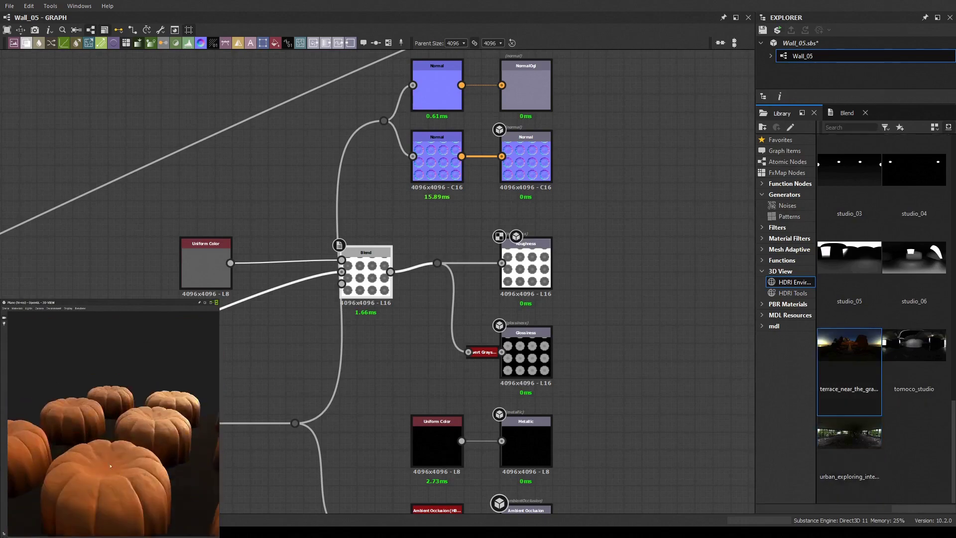
Light the preview with studio_06 and set the roughness blend to Multiply.
{"action": "left_click_drag", "start_coordinate": [914, 263], "coordinate": [144, 447]}
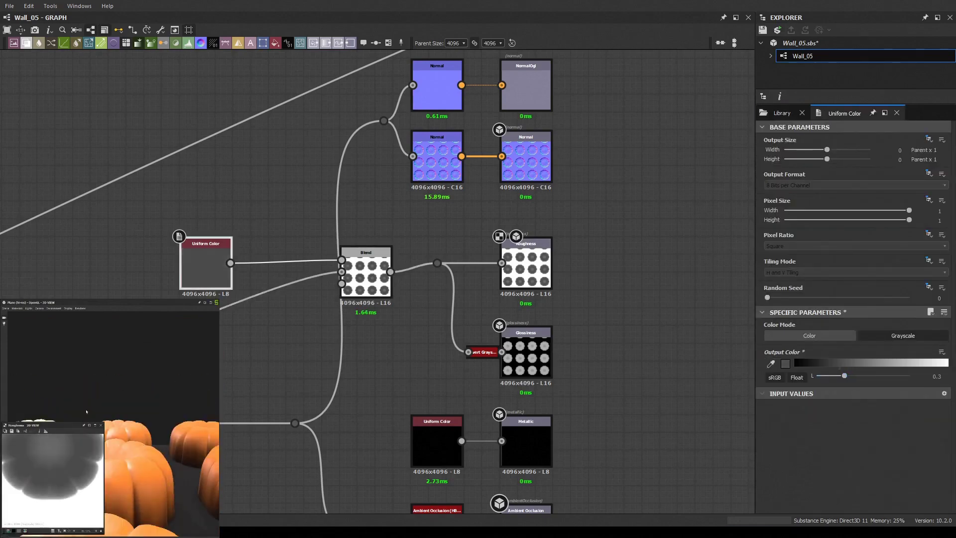
{"action": "scroll", "coordinate": [349, 249], "scroll_direction": "down", "scroll_amount": 3}
{"action": "left_click", "coordinate": [234, 228]}
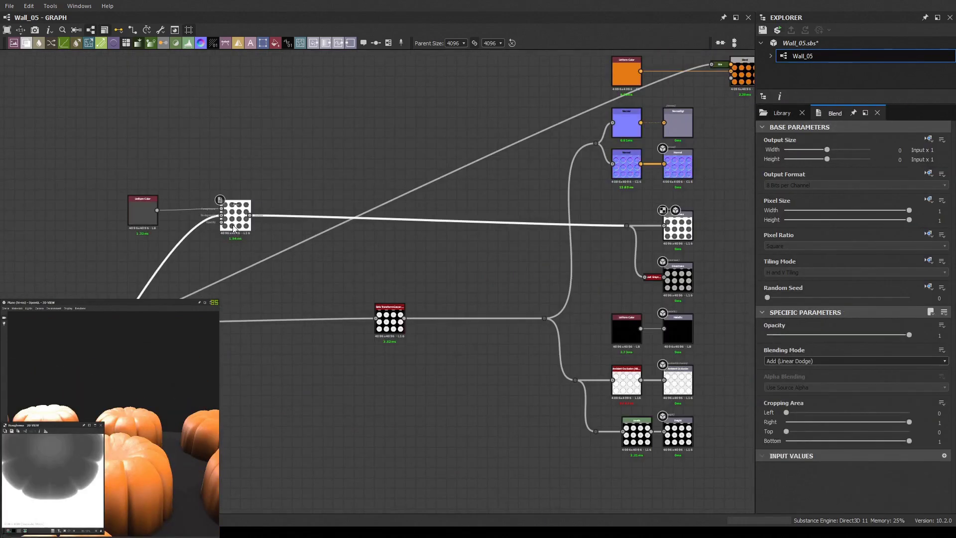
{"action": "middle_click_drag", "start_coordinate": [400, 230], "coordinate": [347, 200]}
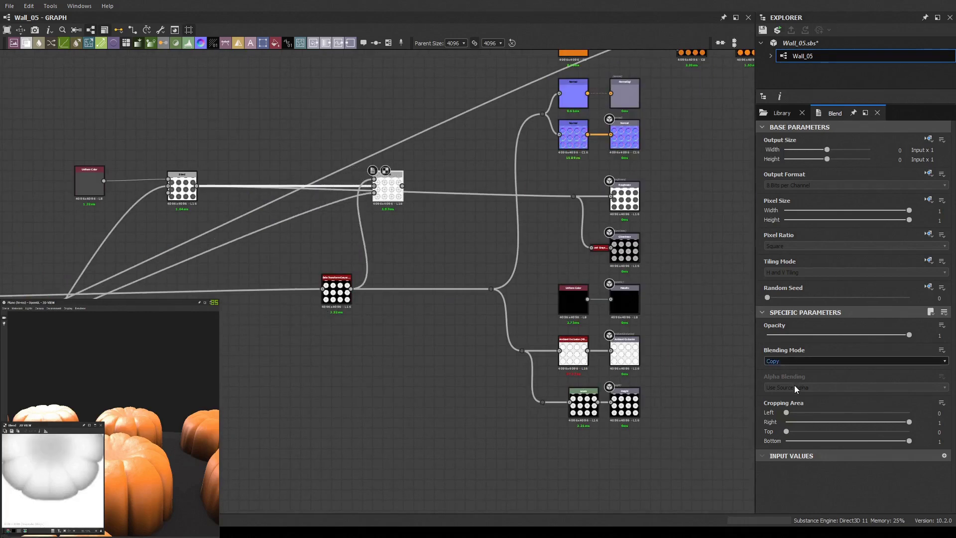
{"action": "left_click", "coordinate": [795, 387]}
Reposition the blend node and lower the roughness blend strength to 0.37.
{"action": "scroll", "coordinate": [423, 279], "scroll_direction": "up", "scroll_amount": 1}
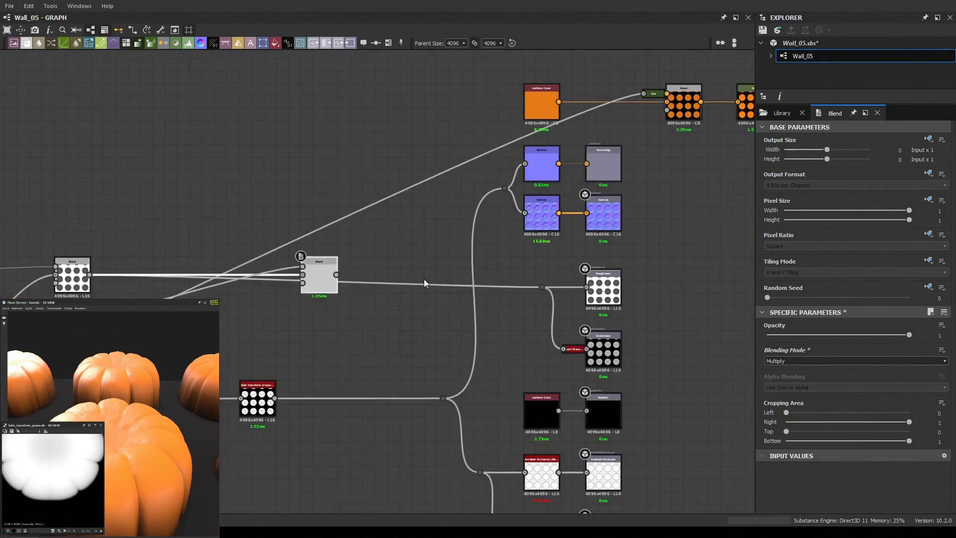
{"action": "scroll", "coordinate": [299, 314], "scroll_direction": "down", "scroll_amount": 2}
{"action": "middle_click_drag", "start_coordinate": [299, 314], "coordinate": [617, 229]}
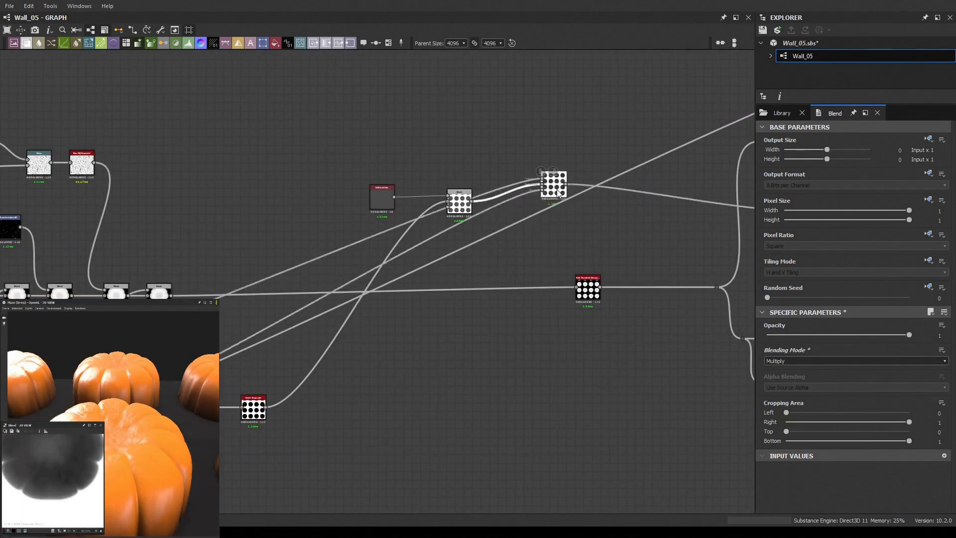
{"action": "left_click_drag", "start_coordinate": [558, 193], "coordinate": [542, 252]}
{"action": "left_click", "coordinate": [218, 100]}
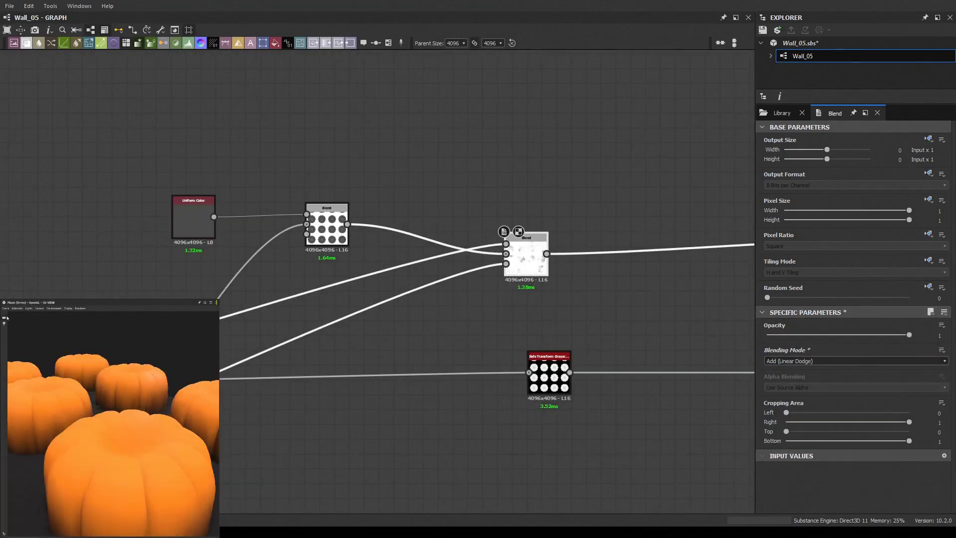
{"action": "left_click", "coordinate": [781, 113]}
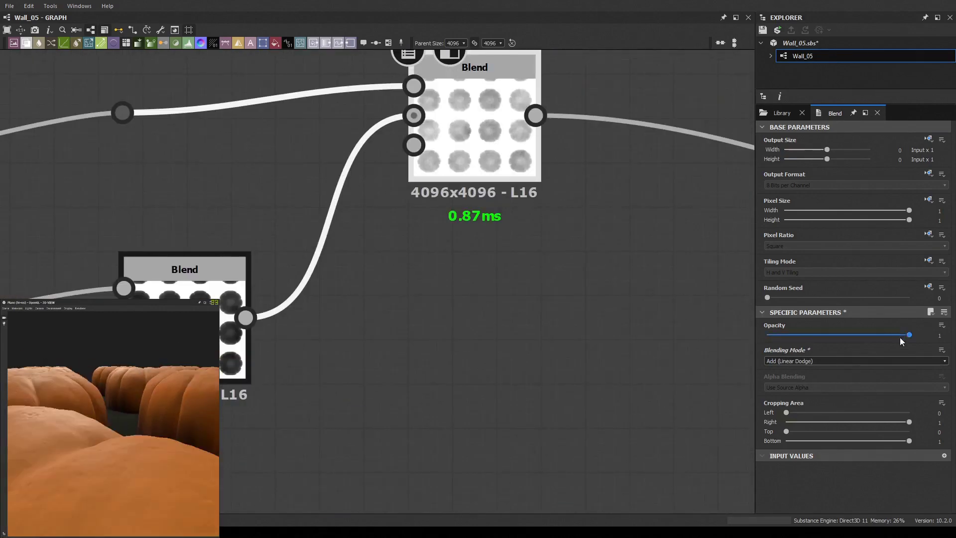
{"action": "left_click_drag", "start_coordinate": [900, 334], "coordinate": [767, 334]}
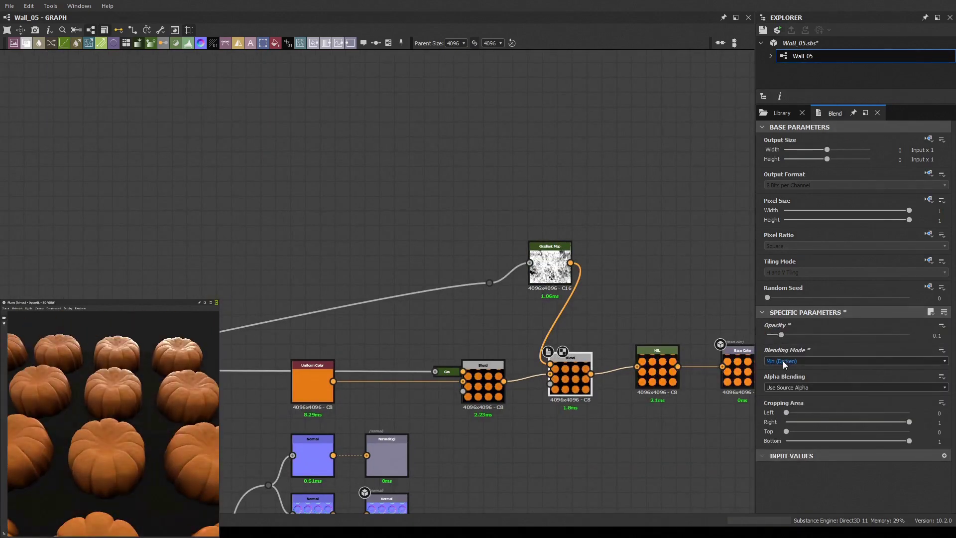
Make the Gradient Map subtract at 0.07 and move the middle Curve point to 0.47.
{"action": "left_click_drag", "start_coordinate": [782, 335], "coordinate": [776, 335]}
{"action": "scroll", "coordinate": [782, 360], "scroll_direction": "up", "scroll_amount": 4}
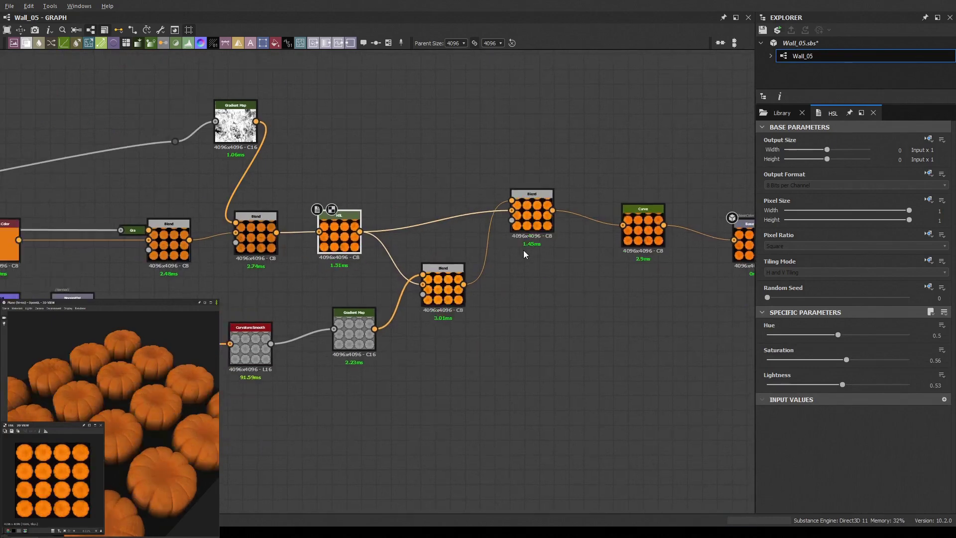
{"action": "left_click", "coordinate": [914, 367]}
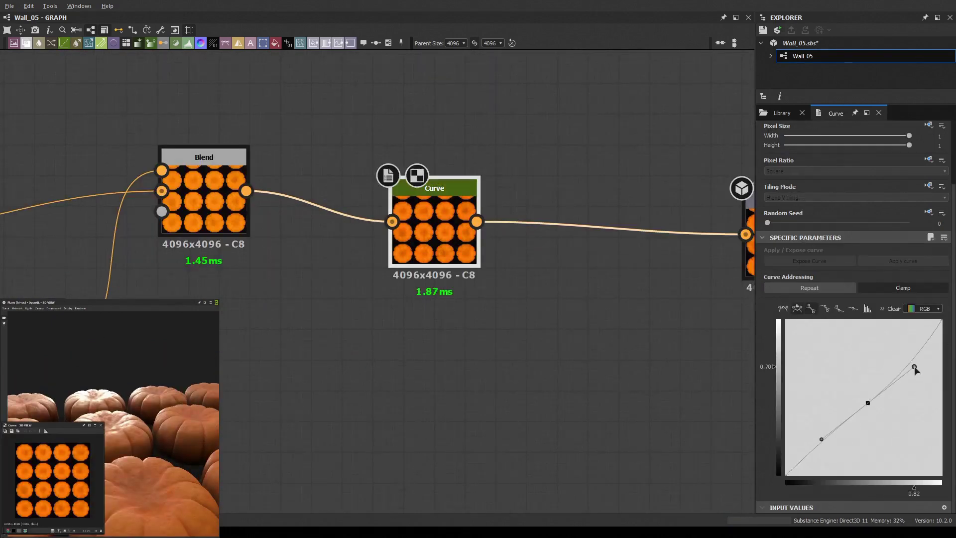
{"action": "left_click_drag", "start_coordinate": [868, 402], "coordinate": [858, 402]}
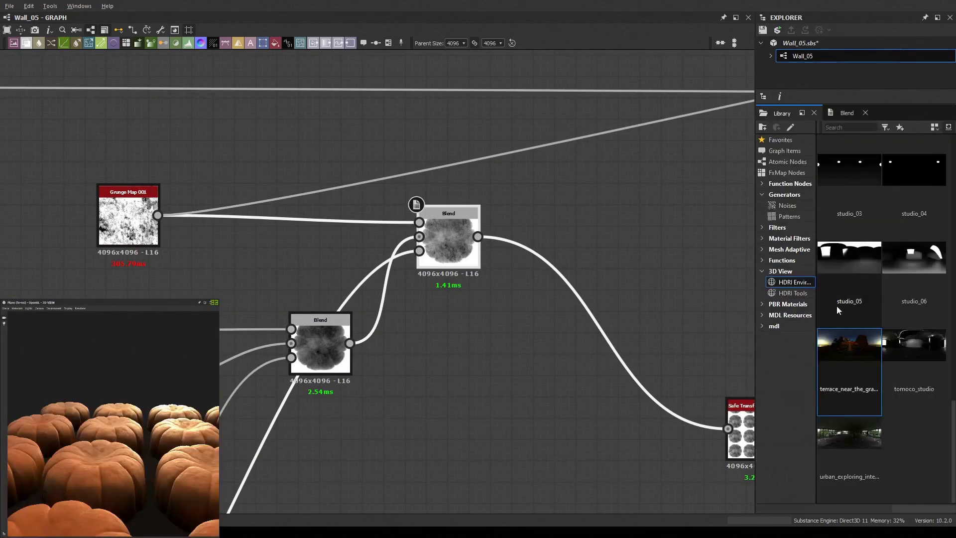
Adjust the roughness Levels midtones and feed a 0.38 grayscale Uniform Color into the right Blend.
{"action": "double_click", "coordinate": [450, 248]}
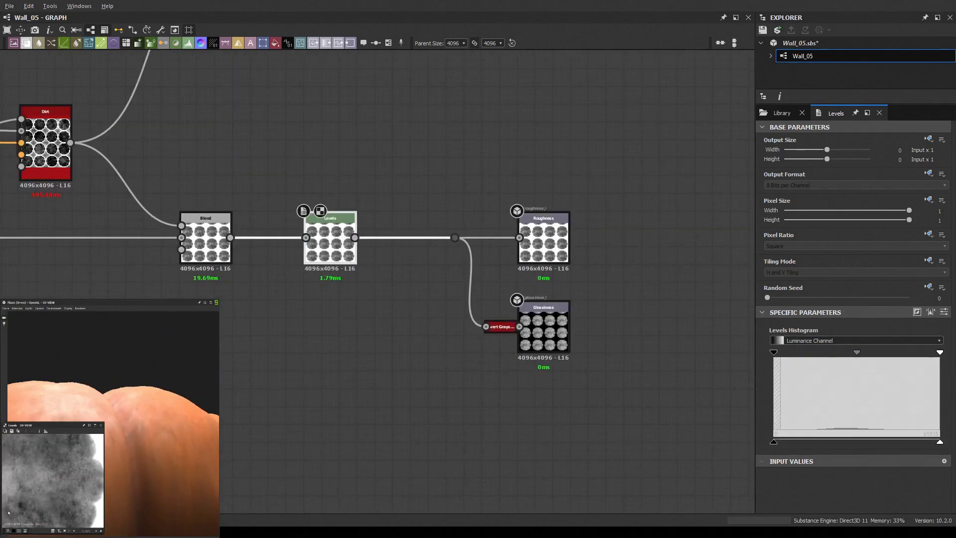
{"action": "left_click_drag", "start_coordinate": [855, 353], "coordinate": [860, 353]}
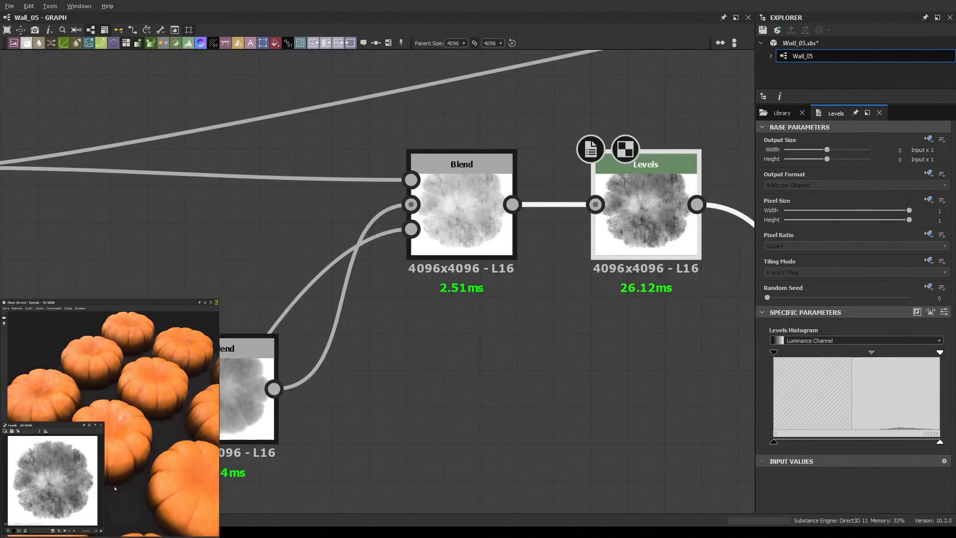
{"action": "left_click", "coordinate": [903, 336]}
{"action": "left_click_drag", "start_coordinate": [818, 376], "coordinate": [829, 376]}
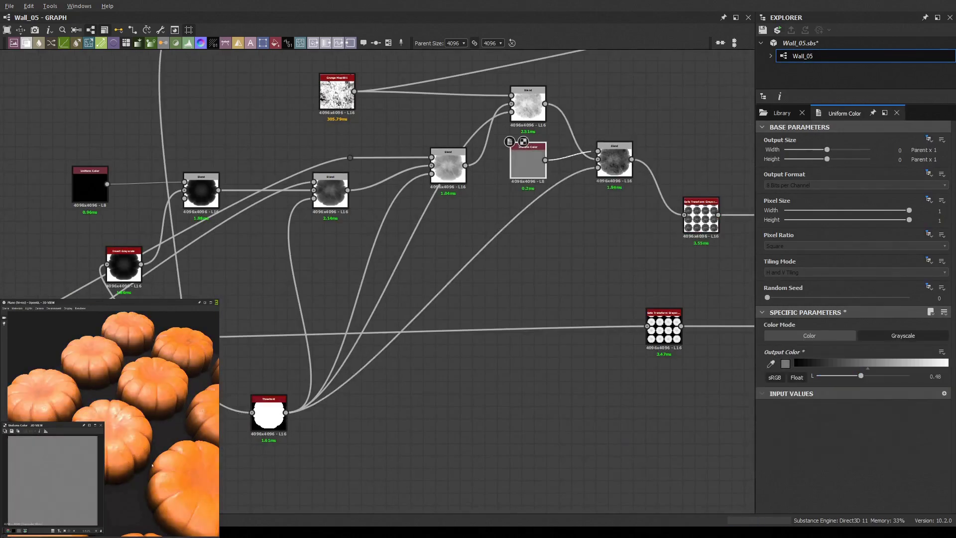
{"action": "left_click_drag", "start_coordinate": [860, 376], "coordinate": [852, 376]}
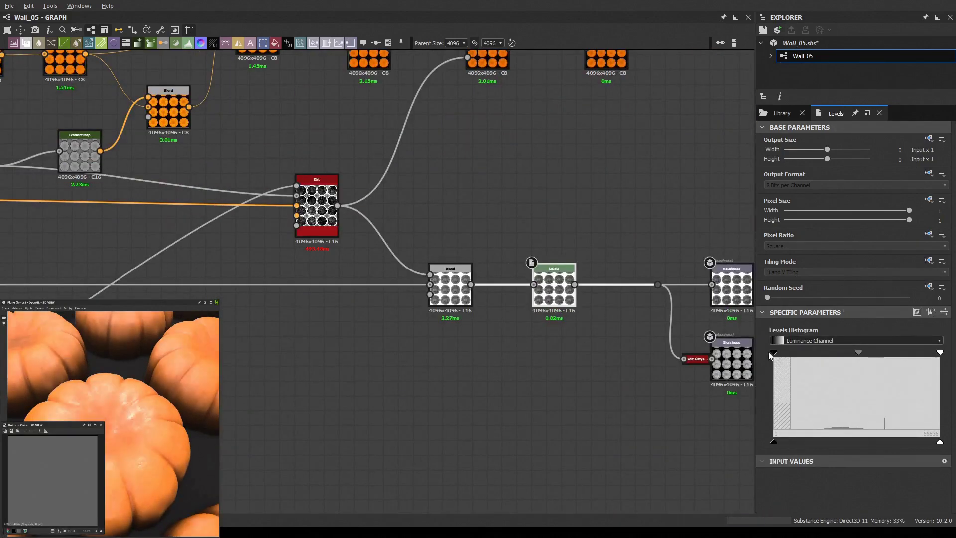
Change the preview environment and connect a new Threshold set to 0.69.
{"action": "key", "text": "Delete"}
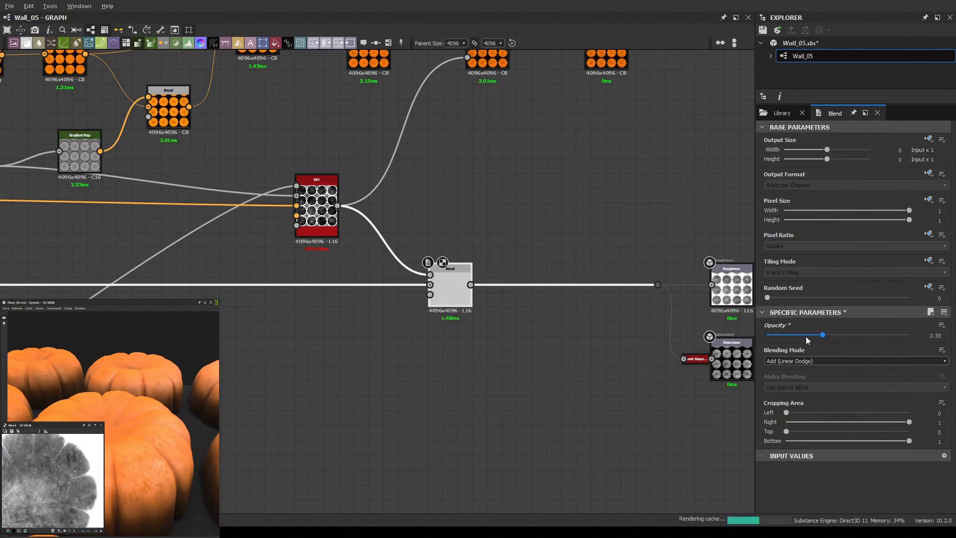
{"action": "key", "text": "ctrl+z"}
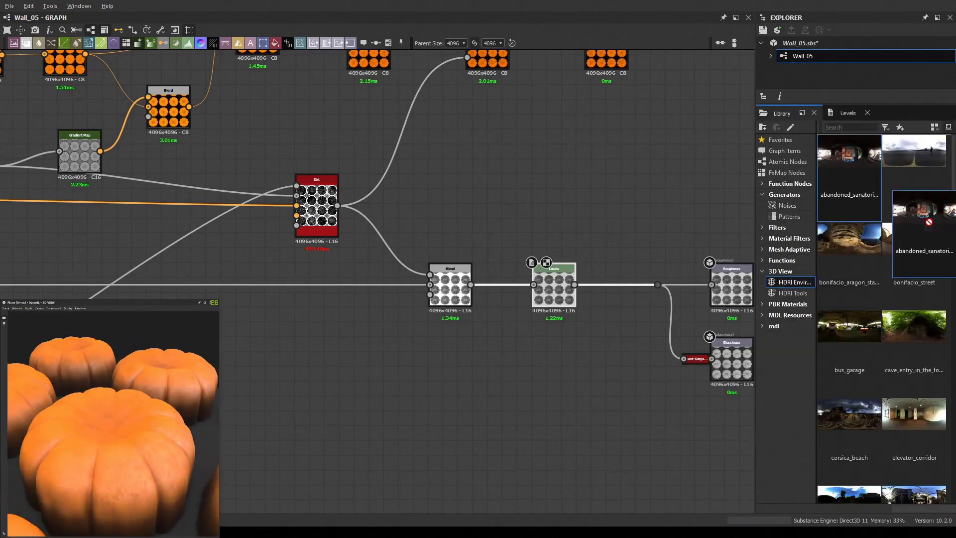
{"action": "mouse_move", "coordinate": [928, 222]}
{"action": "left_mouse_down"}
{"action": "mouse_move", "coordinate": [106, 462]}
{"action": "mouse_move", "coordinate": [135, 421]}
{"action": "left_mouse_up"}
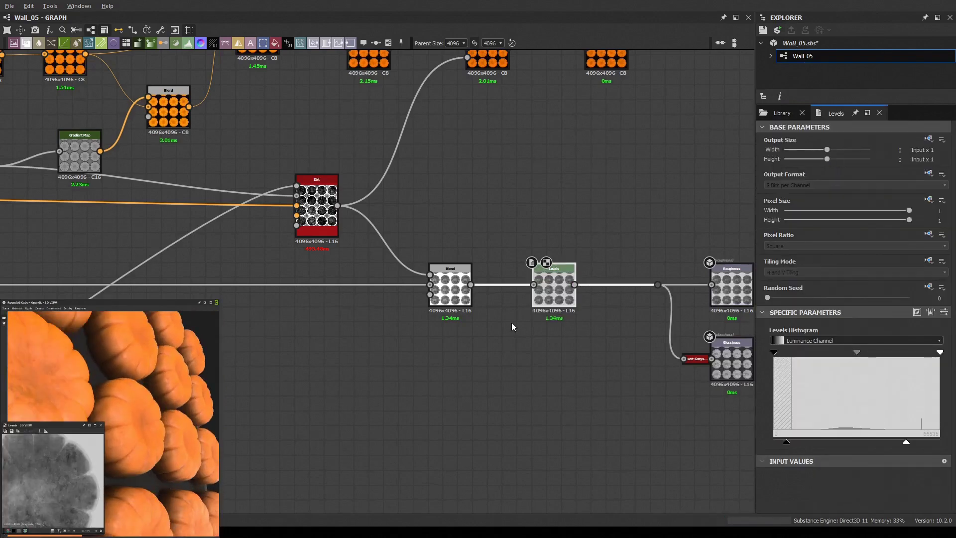
{"action": "scroll", "coordinate": [431, 317], "scroll_direction": "down", "scroll_amount": 5}
{"action": "scroll", "coordinate": [531, 325], "scroll_direction": "up", "scroll_amount": 5}
{"action": "left_click_drag", "start_coordinate": [518, 239], "coordinate": [533, 331]}
{"action": "left_click_drag", "start_coordinate": [805, 349], "coordinate": [866, 347]}
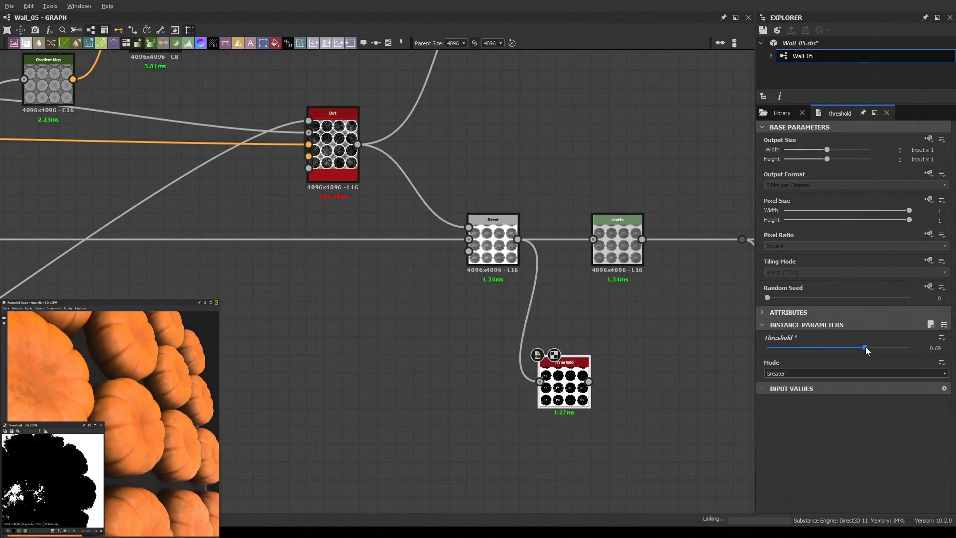
Combine the Levels output and Threshold mask in a Blend set to Add (Linear Dodge).
{"action": "left_click_drag", "start_coordinate": [642, 239], "coordinate": [666, 317]}
{"action": "left_click_drag", "start_coordinate": [571, 381], "coordinate": [647, 293]}
{"action": "left_click", "coordinate": [856, 361]}
{"action": "left_click", "coordinate": [808, 380]}
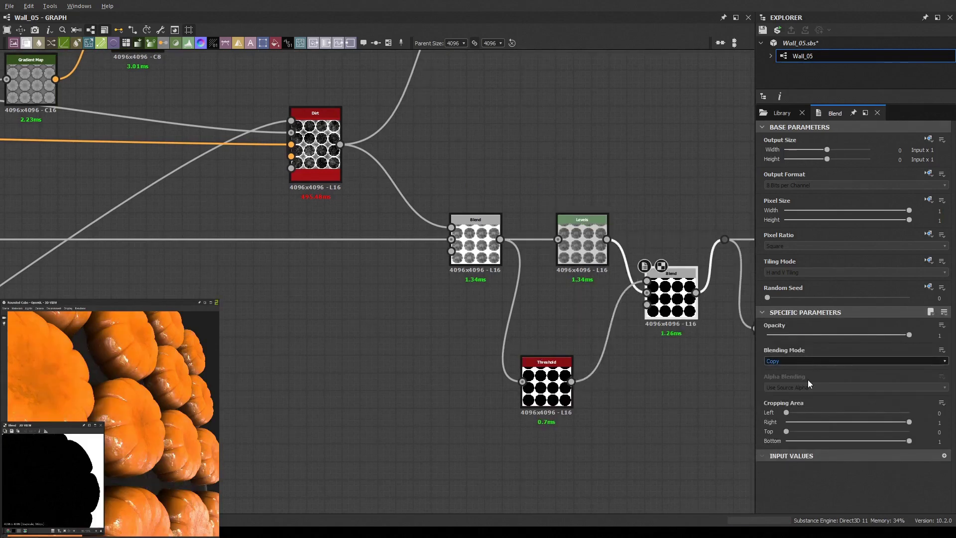
{"action": "left_click_drag", "start_coordinate": [139, 439], "coordinate": [150, 378]}
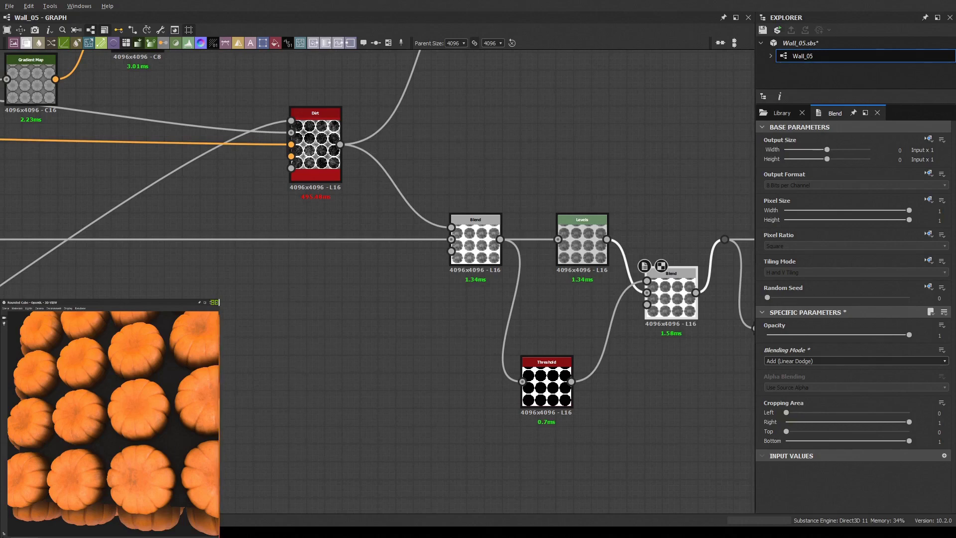
{"action": "left_click_drag", "start_coordinate": [363, 198], "coordinate": [384, 282]}
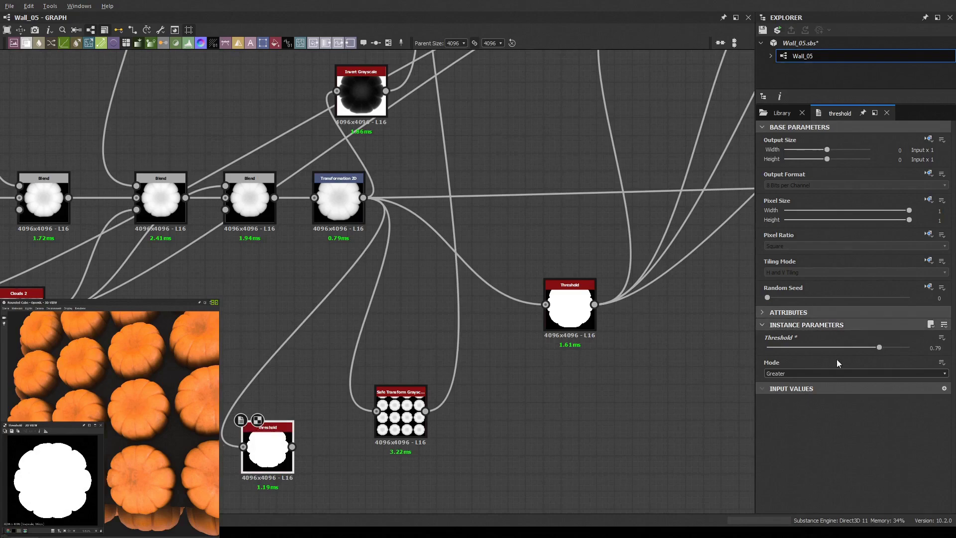
Delete the extra Threshold, raise Warp intensity to 1, and add Perlin Noise at scale 11.
{"action": "middle_click_drag", "start_coordinate": [278, 448], "coordinate": [493, 344]}
{"action": "key", "text": "Delete"}
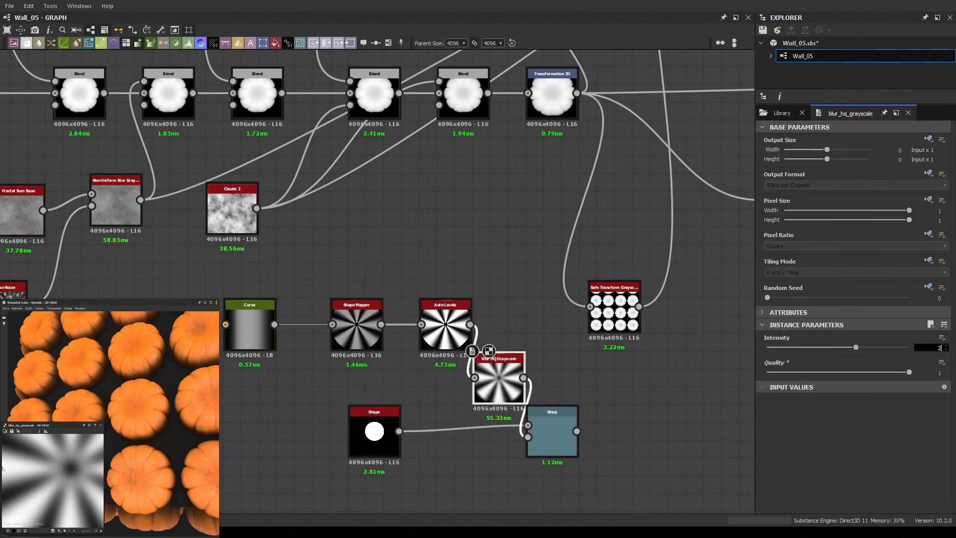
{"action": "left_click_drag", "start_coordinate": [849, 334], "coordinate": [911, 335]}
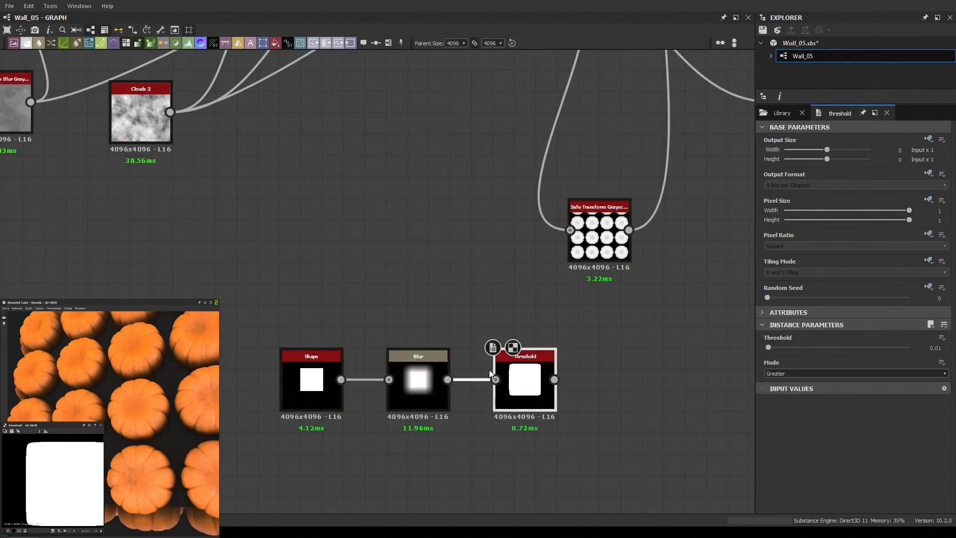
{"action": "mouse_move", "coordinate": [498, 164]}
{"action": "left_mouse_down"}
{"action": "mouse_move", "coordinate": [438, 229]}
{"action": "mouse_move", "coordinate": [623, 387]}
{"action": "left_mouse_up"}
{"action": "left_click_drag", "start_coordinate": [816, 347], "coordinate": [789, 347]}
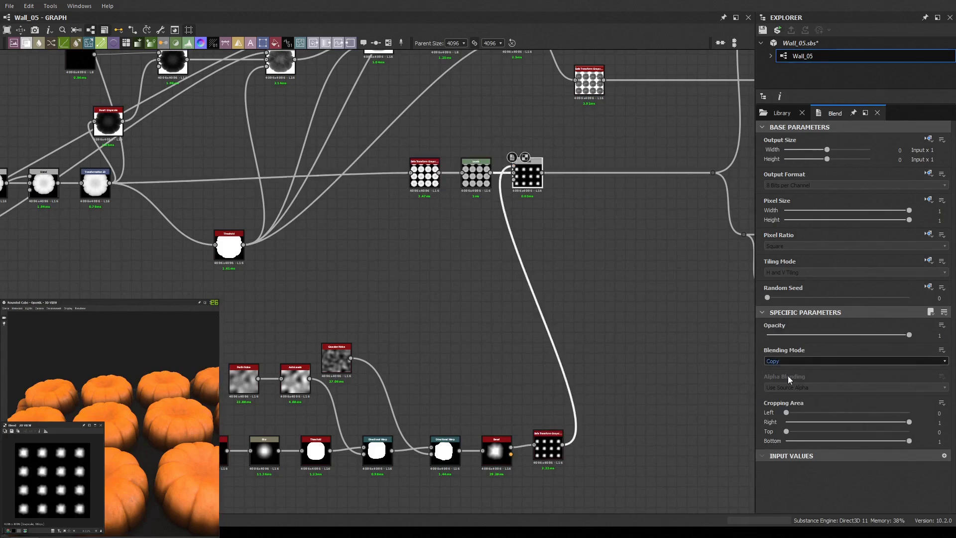
Shift the Blend node aside, then bend the Curve down, raising its left endpoint and lowering its middle point.
{"action": "left_click_drag", "start_coordinate": [526, 169], "coordinate": [599, 169]}
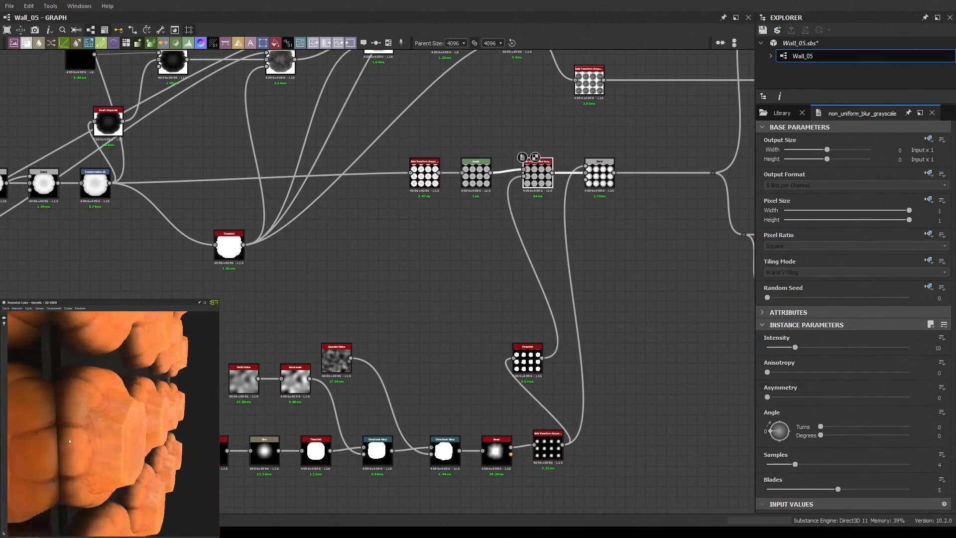
{"action": "left_click_drag", "start_coordinate": [69, 440], "coordinate": [100, 428]}
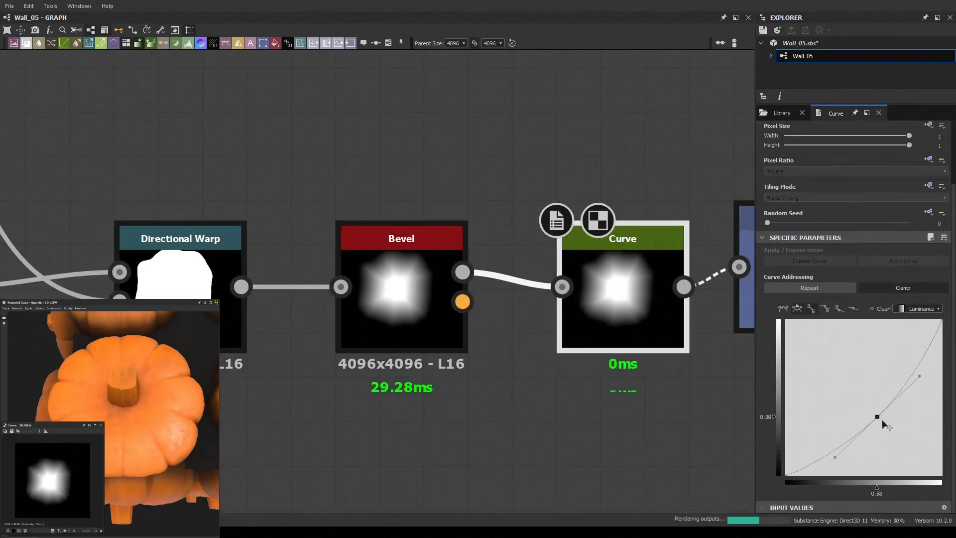
{"action": "left_click_drag", "start_coordinate": [877, 417], "coordinate": [896, 454]}
{"action": "left_click_drag", "start_coordinate": [906, 420], "coordinate": [920, 443]}
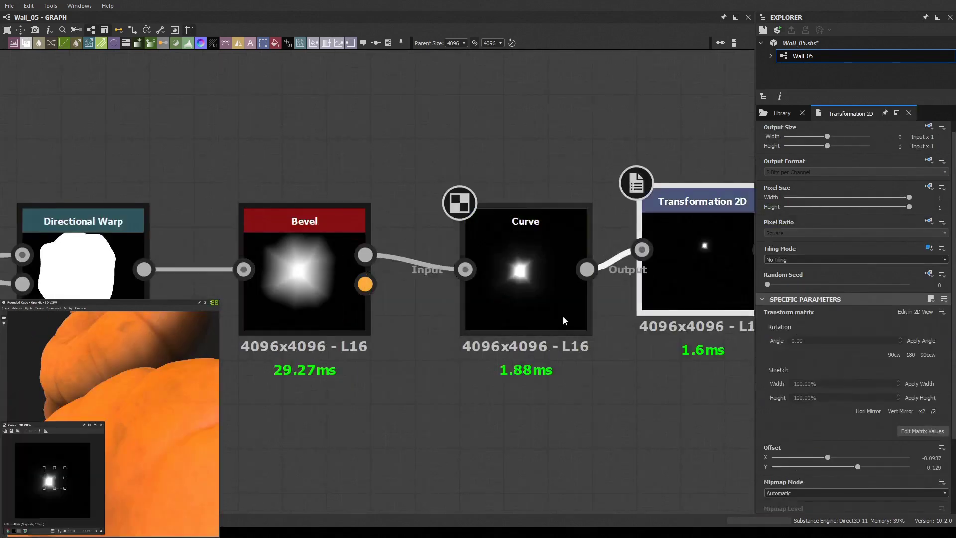
{"action": "left_click", "coordinate": [563, 315]}
{"action": "left_click_drag", "start_coordinate": [786, 472], "coordinate": [795, 464]}
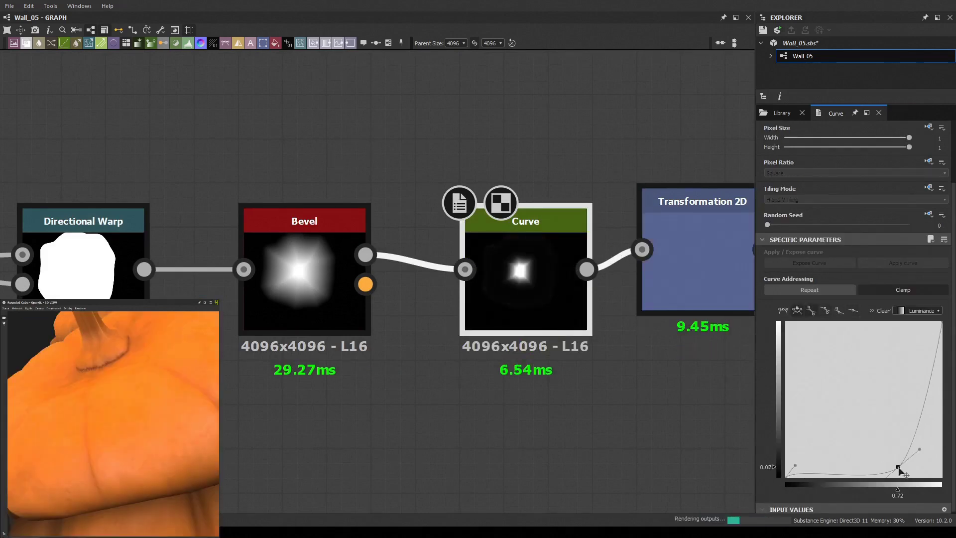
{"action": "left_click_drag", "start_coordinate": [900, 456], "coordinate": [898, 465]}
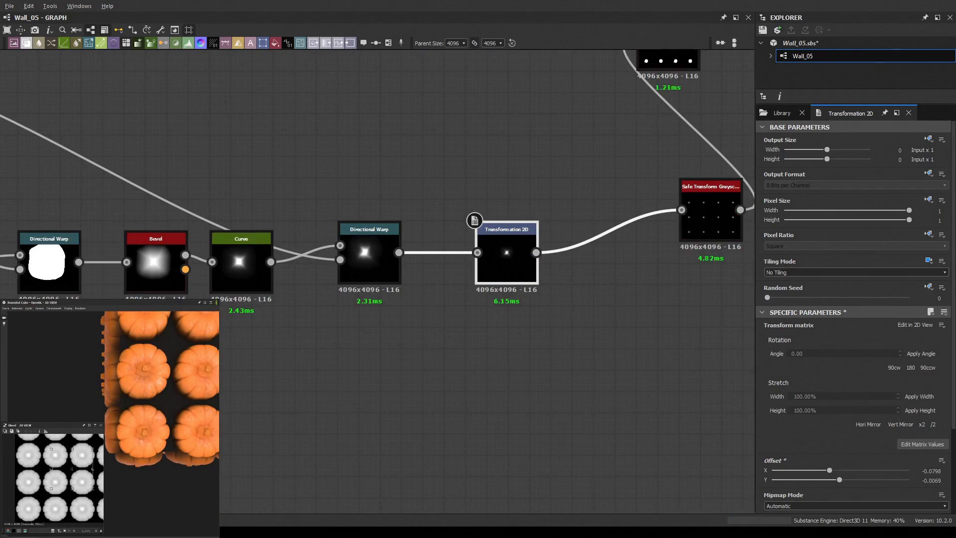
Close the floating 2D preview so the 3D view shows the normal map.
{"action": "left_click", "coordinate": [204, 406]}
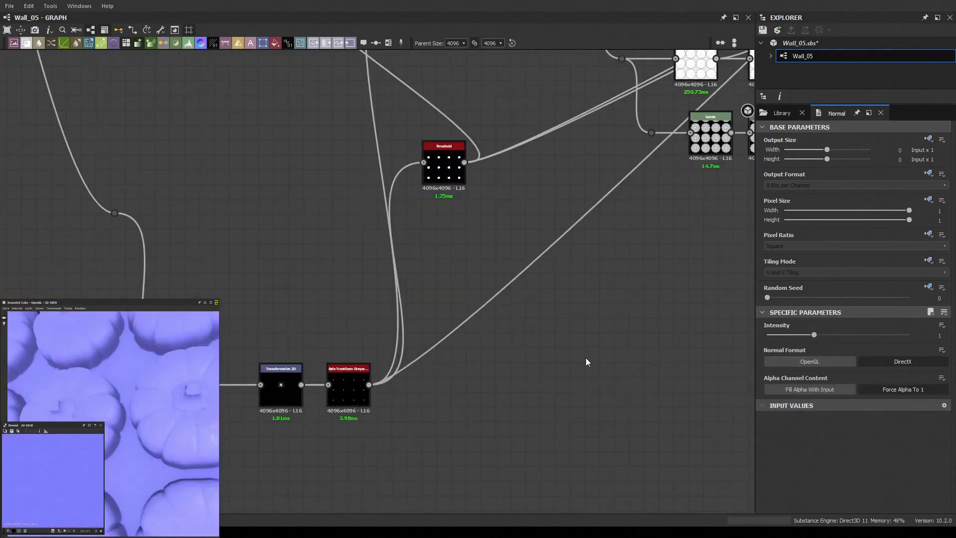
Review the 3D preview's camera options and ambient light settings.
{"action": "left_click", "coordinate": [38, 308]}
{"action": "scroll", "coordinate": [549, 284], "scroll_direction": "down", "scroll_amount": 5}
{"action": "scroll", "coordinate": [634, 261], "scroll_direction": "down", "scroll_amount": 3}
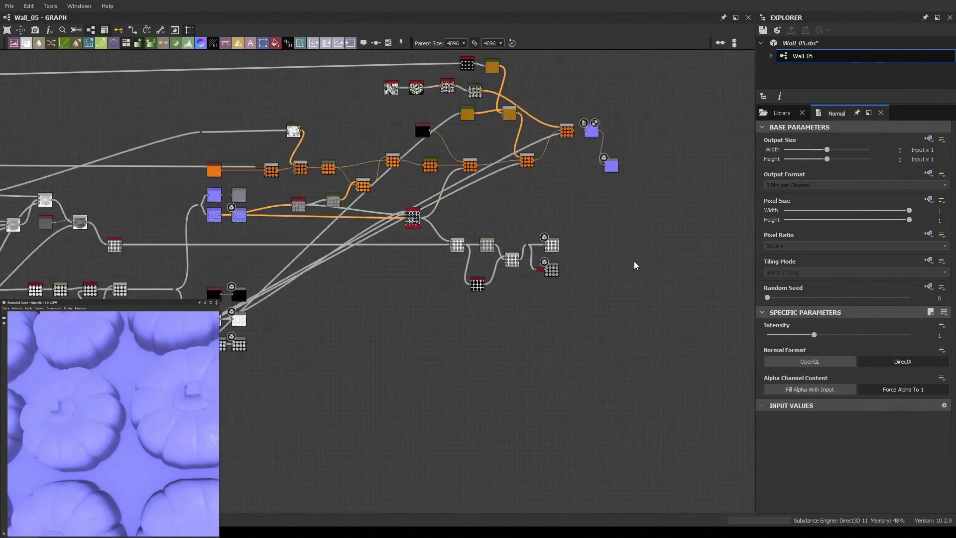
{"action": "left_click", "coordinate": [6, 531]}
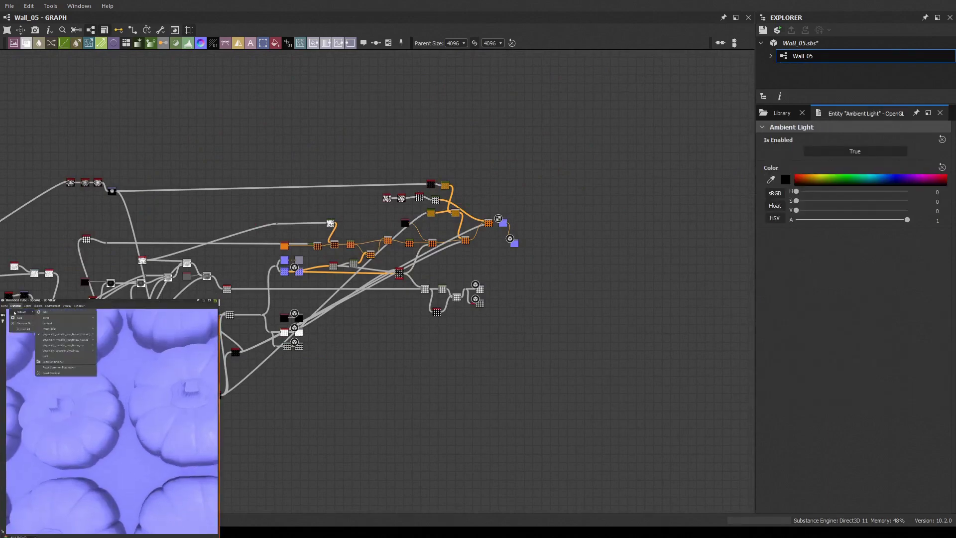
{"action": "scroll", "coordinate": [493, 240], "scroll_direction": "up", "scroll_amount": 5}
Paste a Transformation 2D before the stem Blend and nudge its offset, previewing the Normal output.
{"action": "double_click", "coordinate": [523, 197]}
{"action": "scroll", "coordinate": [538, 369], "scroll_direction": "up", "scroll_amount": 5}
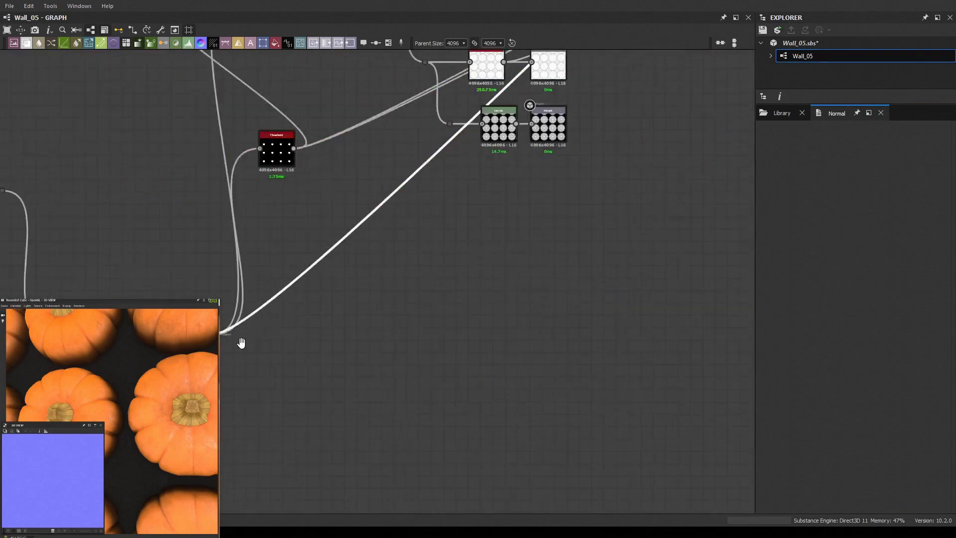
{"action": "middle_click_drag", "start_coordinate": [112, 259], "coordinate": [476, 399]}
{"action": "scroll", "coordinate": [476, 398], "scroll_direction": "down", "scroll_amount": 2}
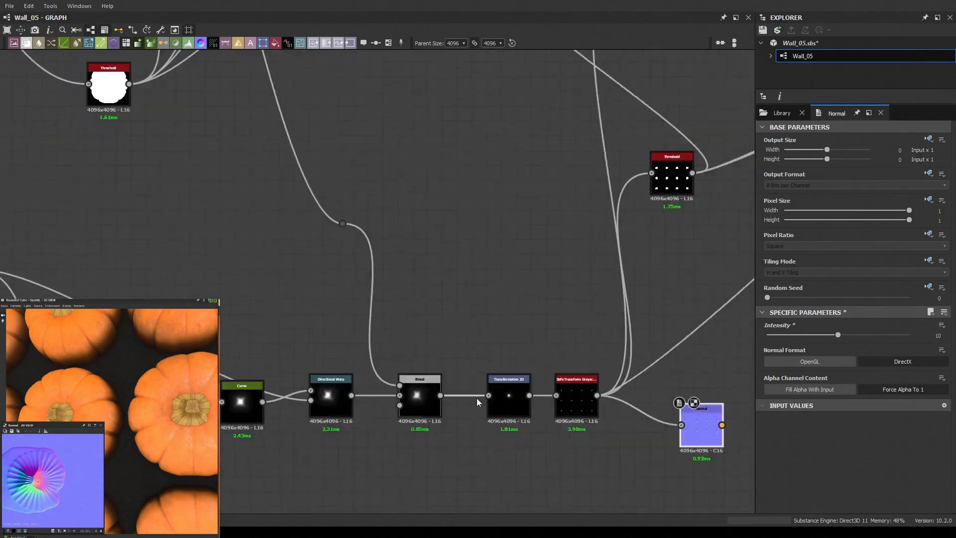
{"action": "key", "text": "ctrl+v"}
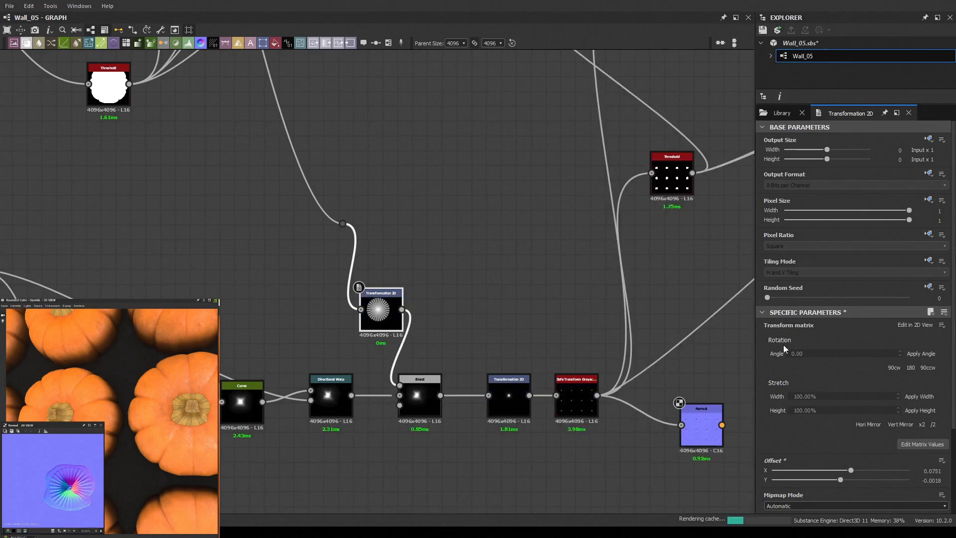
{"action": "left_click_drag", "start_coordinate": [72, 492], "coordinate": [93, 479]}
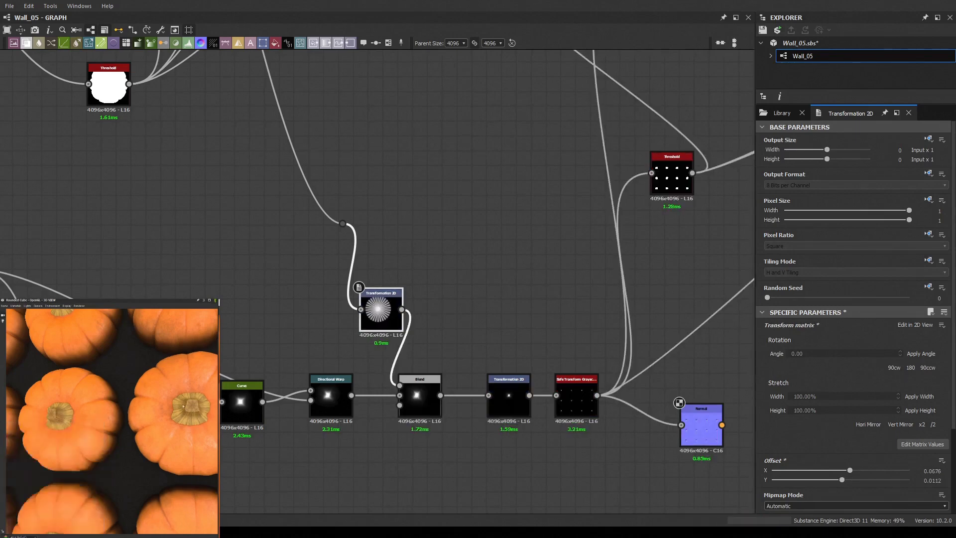
{"action": "scroll", "coordinate": [304, 261], "scroll_direction": "down", "scroll_amount": 3}
{"action": "double_click", "coordinate": [540, 357]}
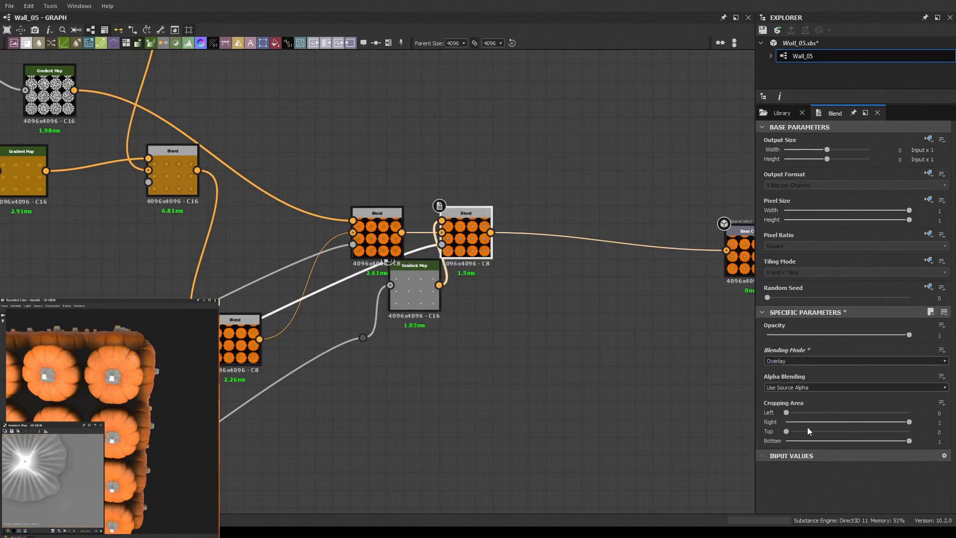
Move the Gradient Map node lower and rotate the environment lighting to light the pumpkins from the front.
{"action": "left_click_drag", "start_coordinate": [415, 288], "coordinate": [412, 378]}
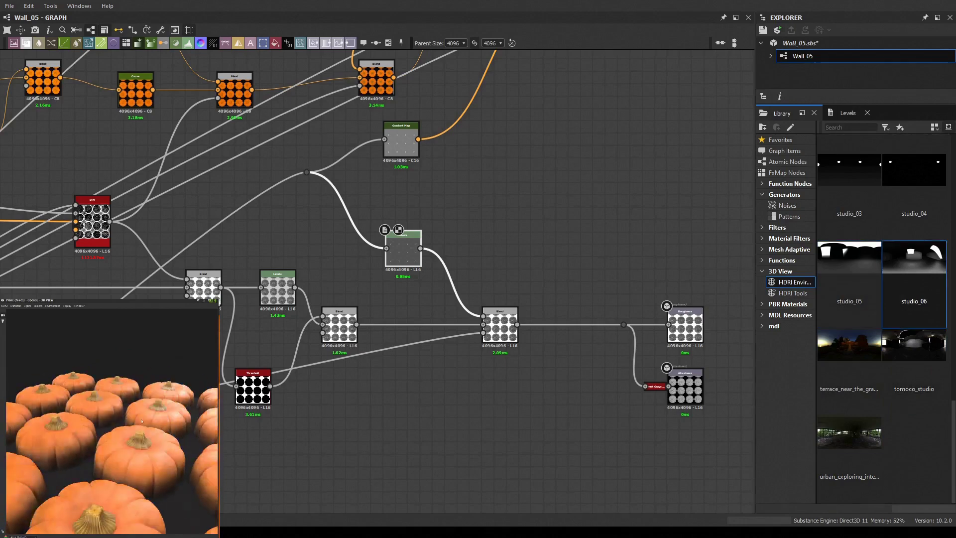
{"action": "right_click_drag", "start_coordinate": [159, 419], "coordinate": [143, 421], "text": "shift"}
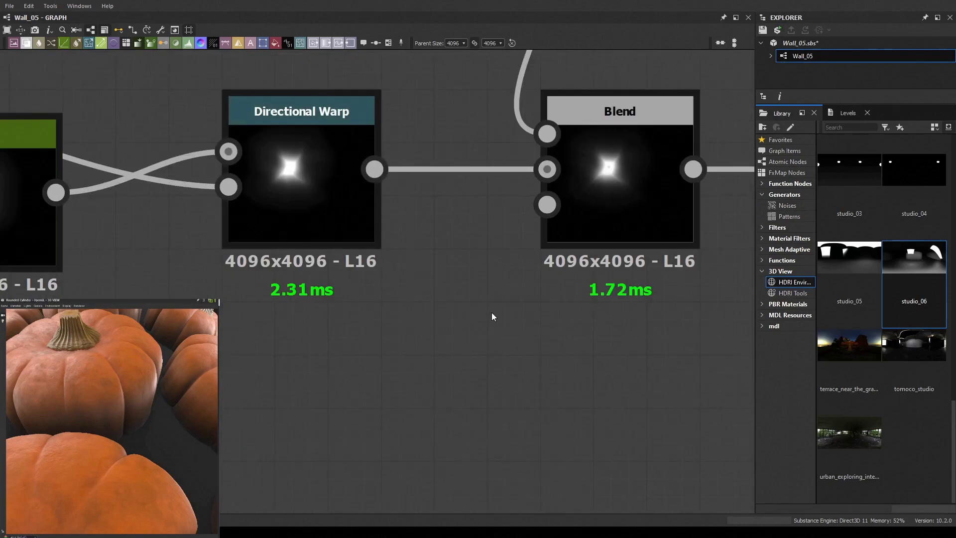
Confirm the pending entry in the roughness node chain with Enter.
{"action": "key", "text": "Return"}
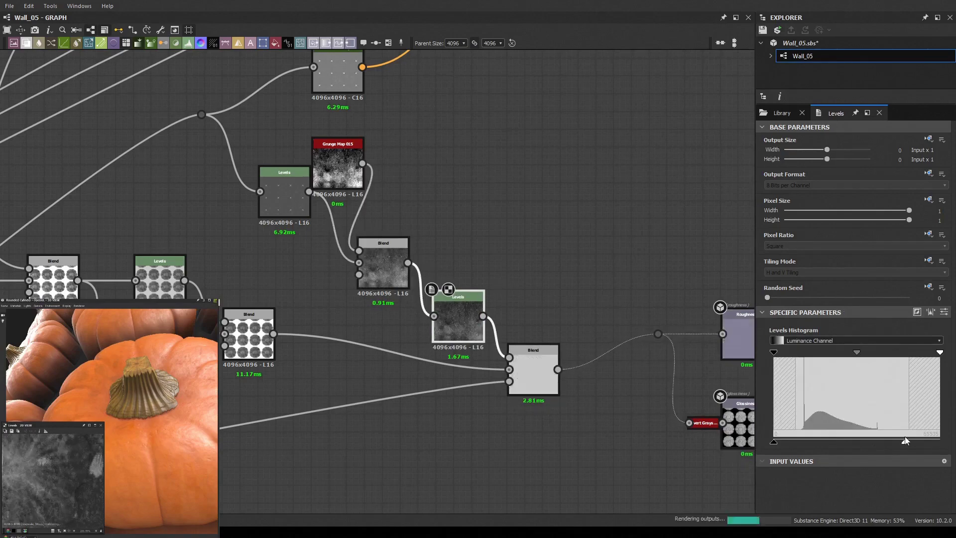
Zoom out and enlarge the 3D view over the left half to show the whole pumpkin cylinder.
{"action": "scroll", "coordinate": [174, 416], "scroll_direction": "down", "scroll_amount": 3}
{"action": "scroll", "coordinate": [165, 416], "scroll_direction": "down", "scroll_amount": 3}
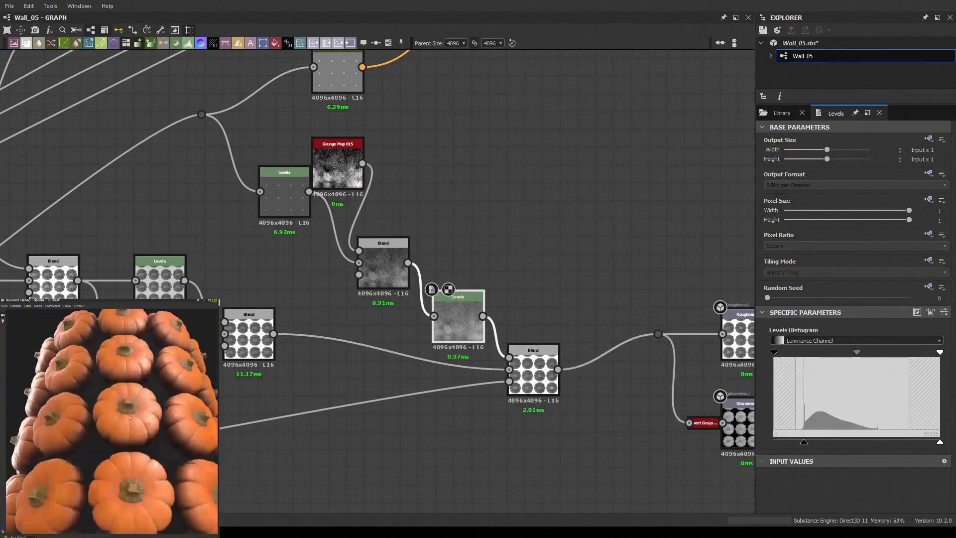
{"action": "scroll", "coordinate": [149, 416], "scroll_direction": "down", "scroll_amount": 3}
{"action": "scroll", "coordinate": [144, 416], "scroll_direction": "down", "scroll_amount": 2}
{"action": "scroll", "coordinate": [144, 416], "scroll_direction": "down", "scroll_amount": 2}
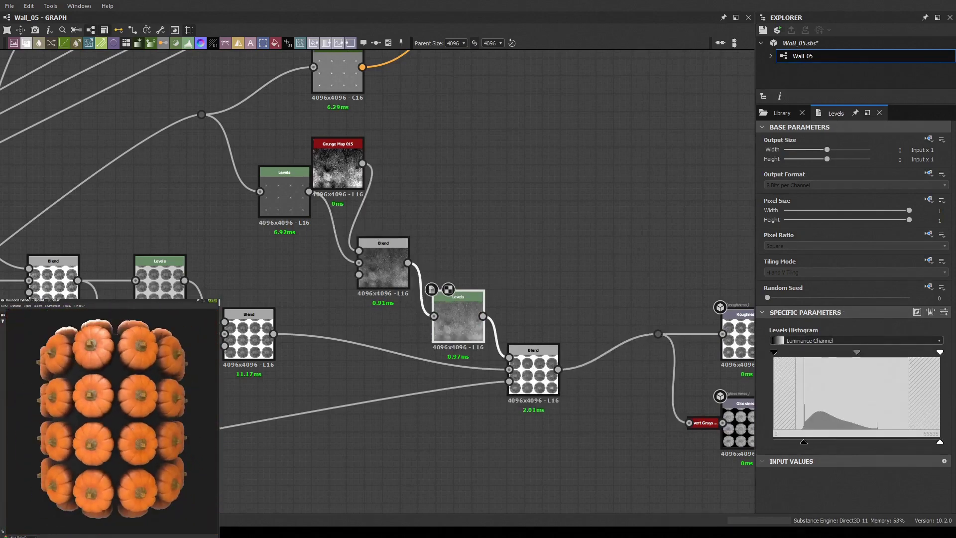
{"action": "left_click_drag", "start_coordinate": [219, 301], "coordinate": [493, 7]}
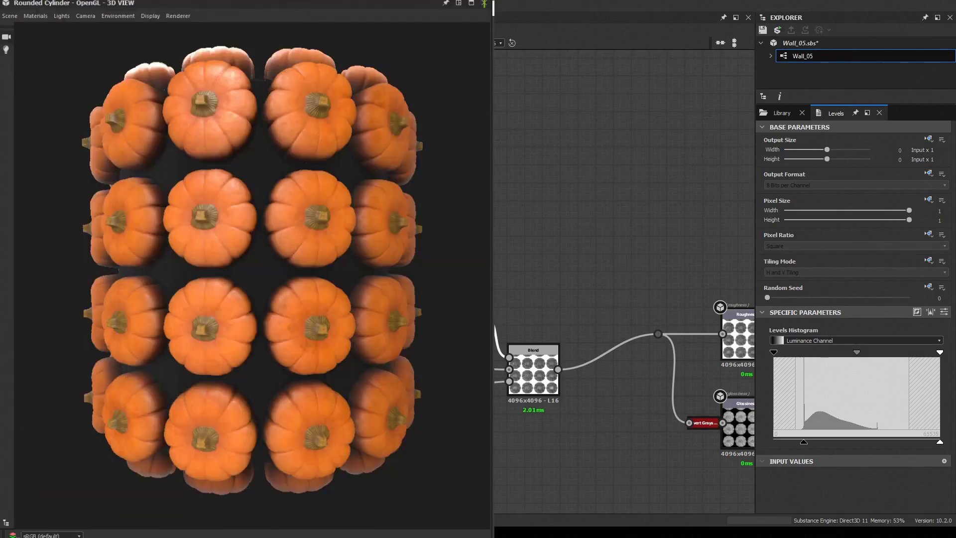
{"action": "scroll", "coordinate": [253, 230], "scroll_direction": "up", "scroll_amount": 3}
{"action": "scroll", "coordinate": [308, 242], "scroll_direction": "down", "scroll_amount": 4}
{"action": "scroll", "coordinate": [395, 223], "scroll_direction": "up", "scroll_amount": 4}
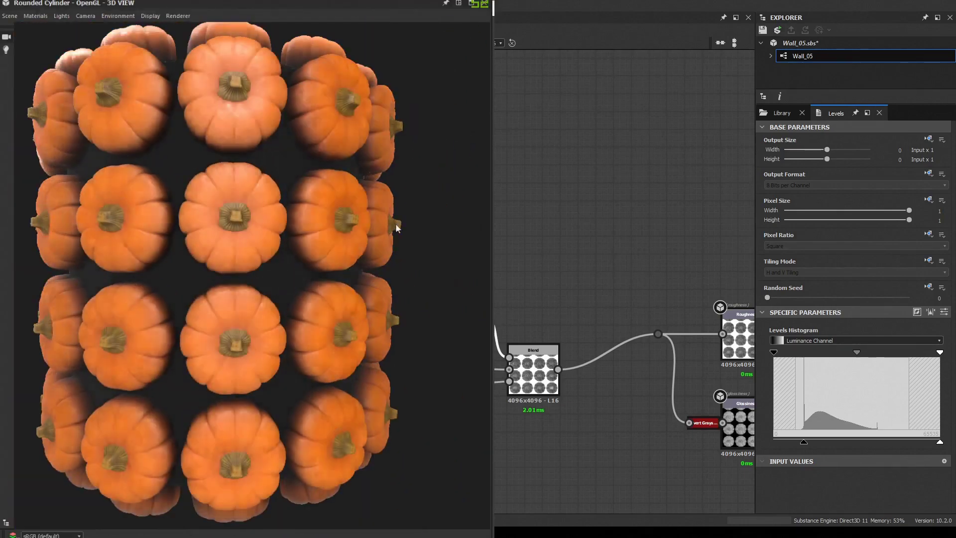